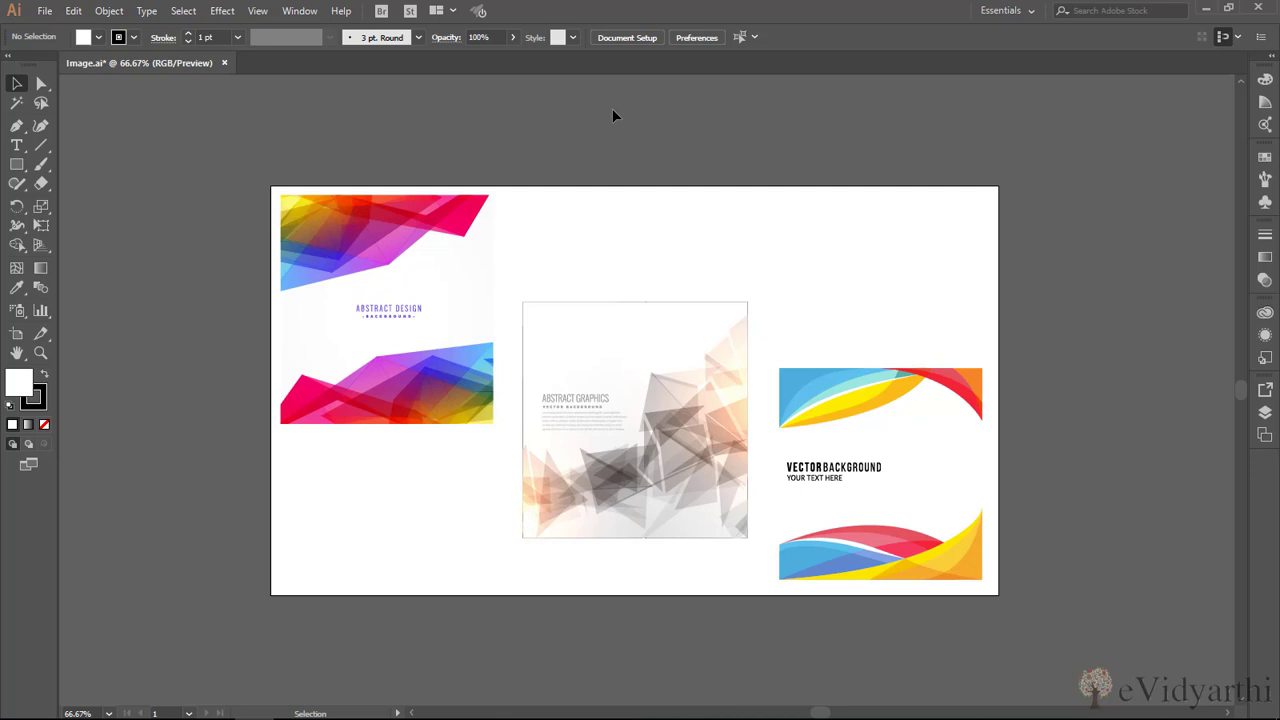
Zoom in on the Abstract Design image with the Zoom tool
left_click(46, 350)
left_click_drag(275, 192, 503, 428)
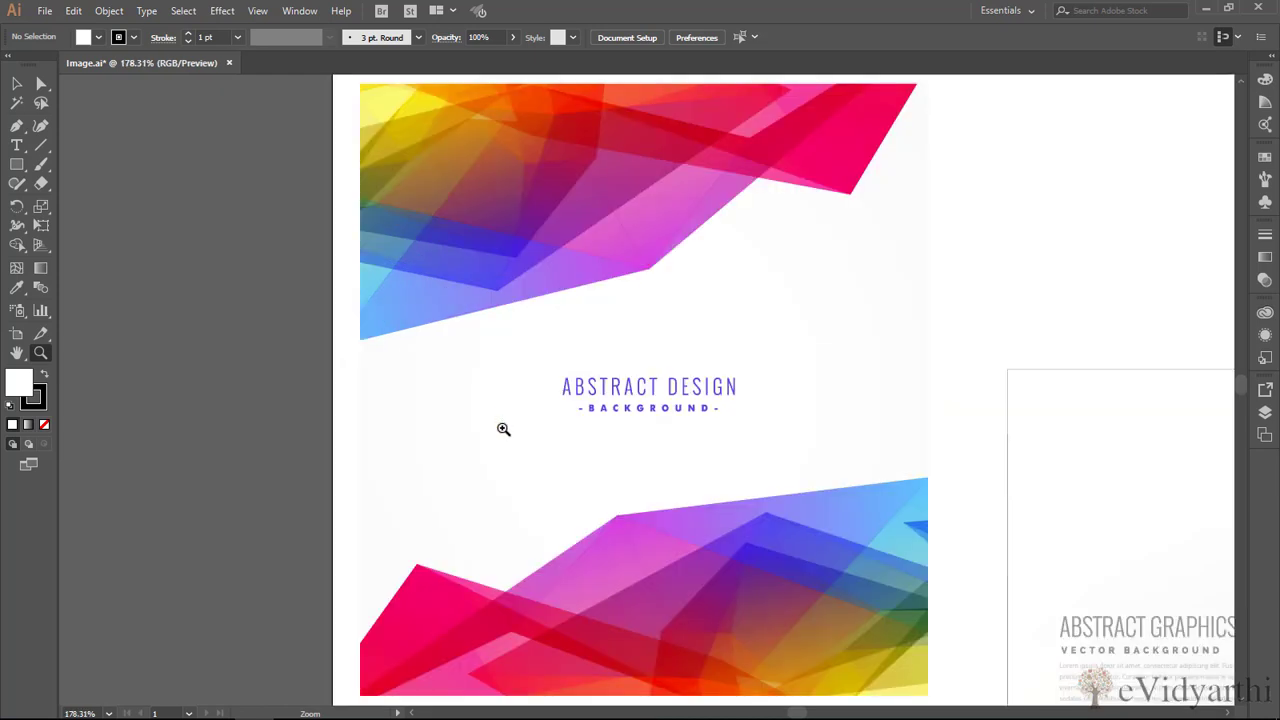
scroll(524, 387, "down", 1)
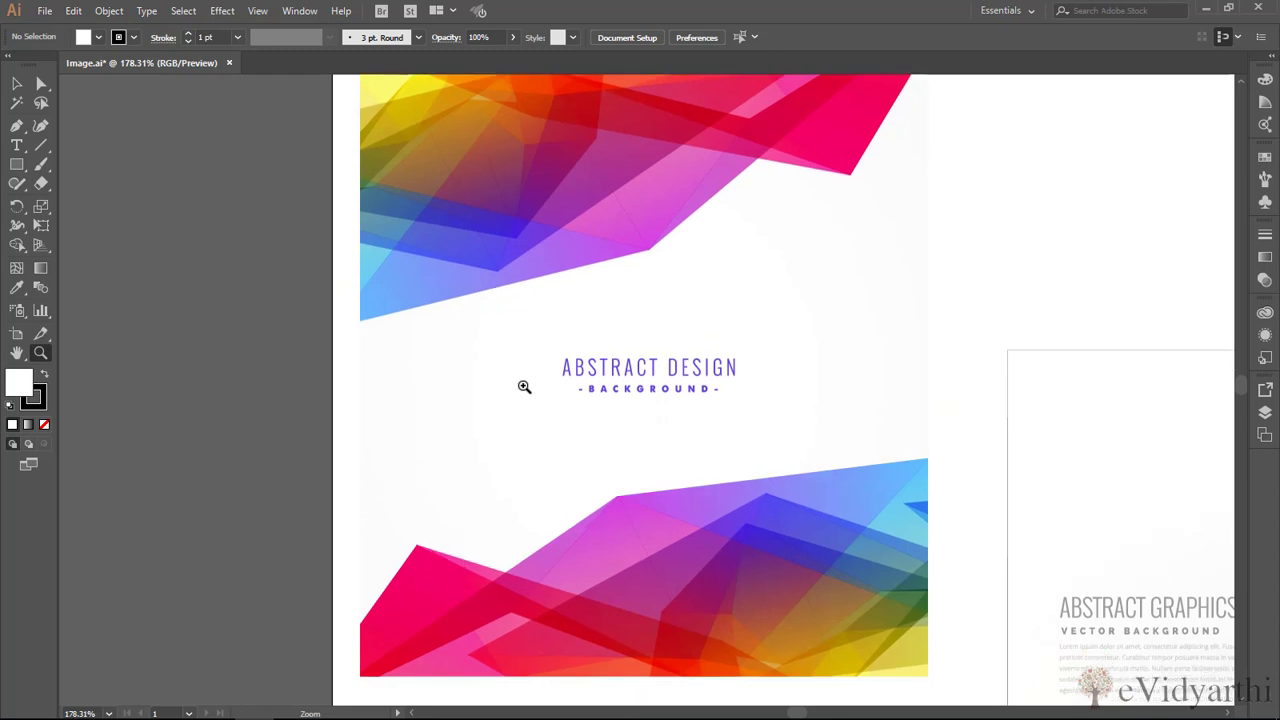
scroll(524, 387, "up", 1)
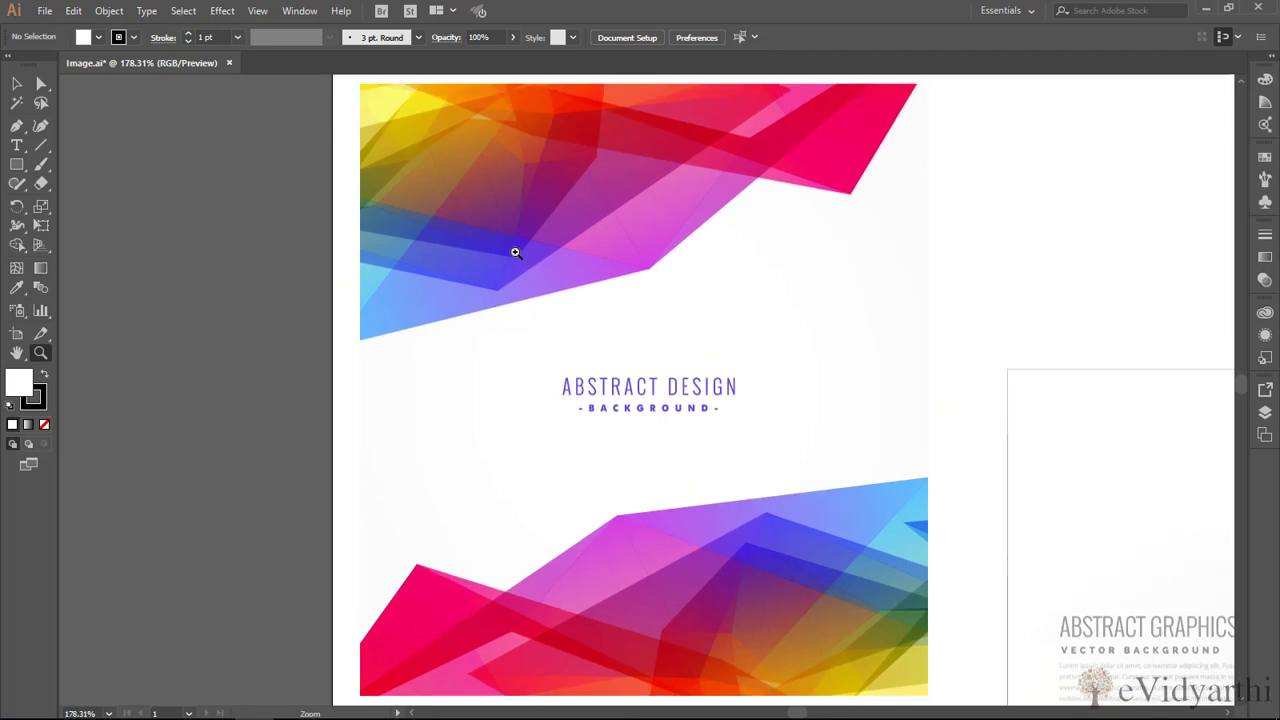
Start a new saved view of this framing, replacing the default name with '#'
left_click(257, 12)
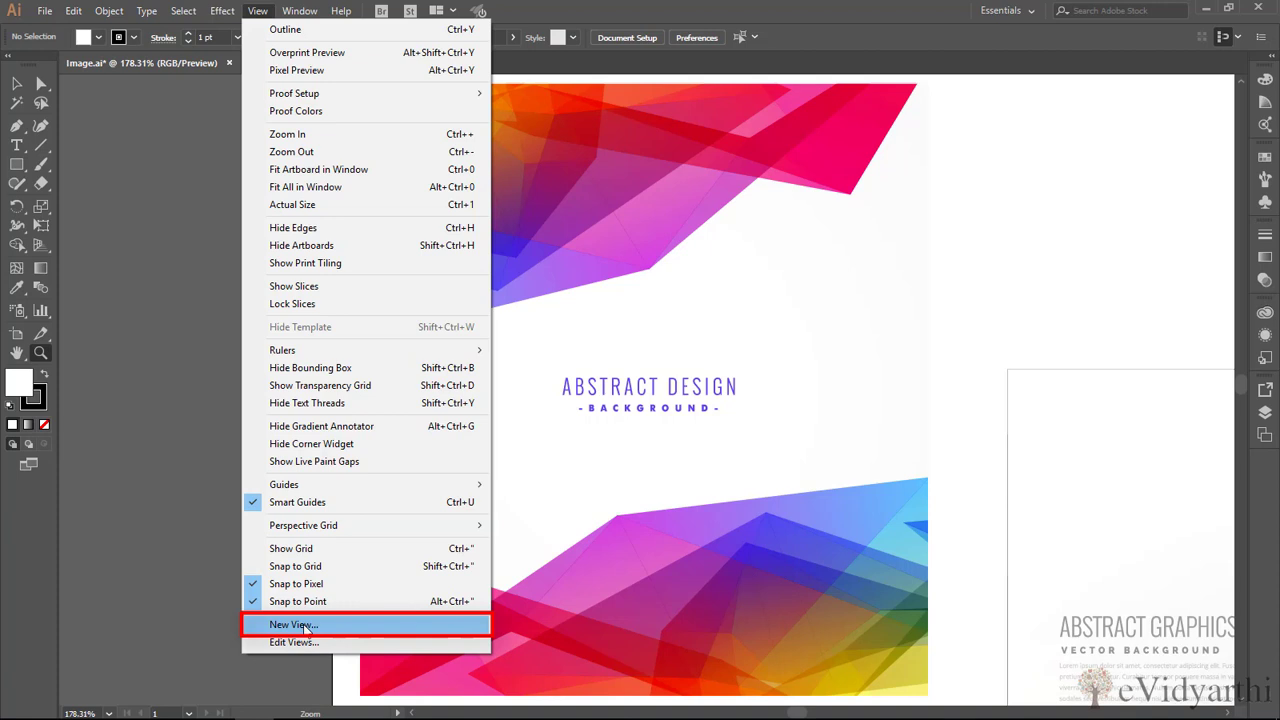
left_click(307, 627)
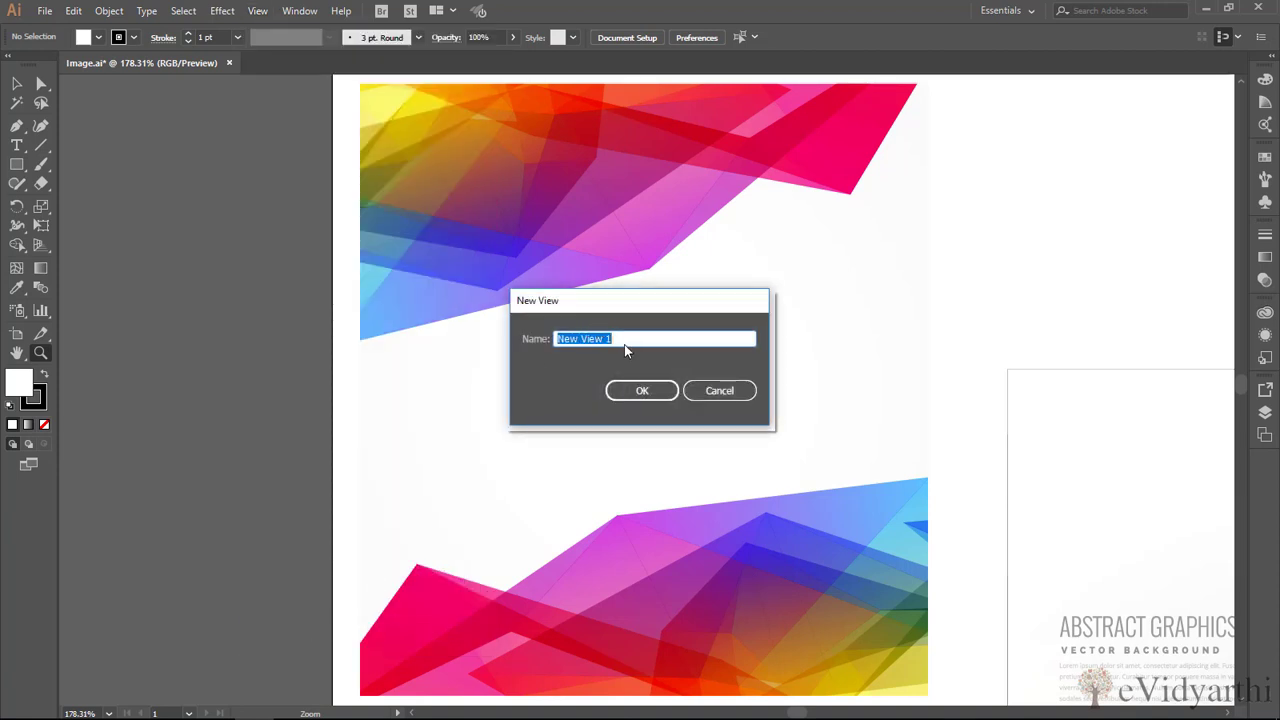
left_click(620, 338)
key("ctrl+a")
type("#")
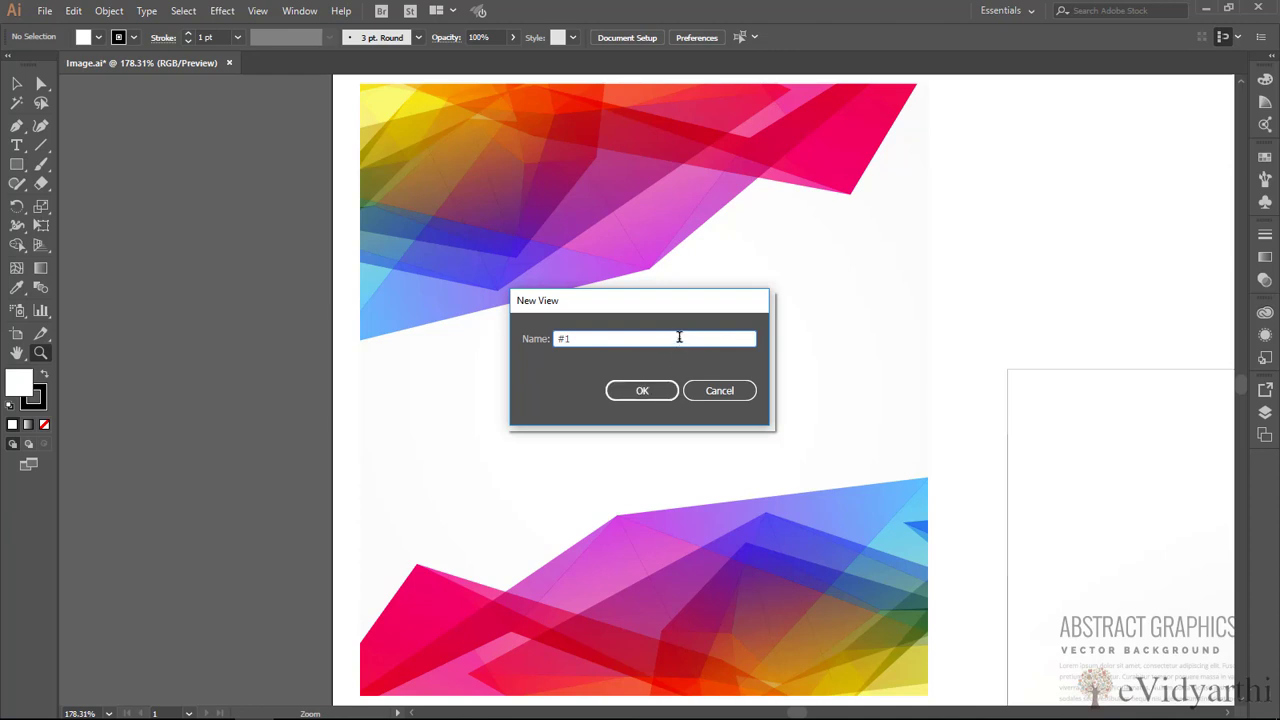
Confirm view #1, then pan to the Abstract Graphics image and zoom to 150%
left_click(657, 397)
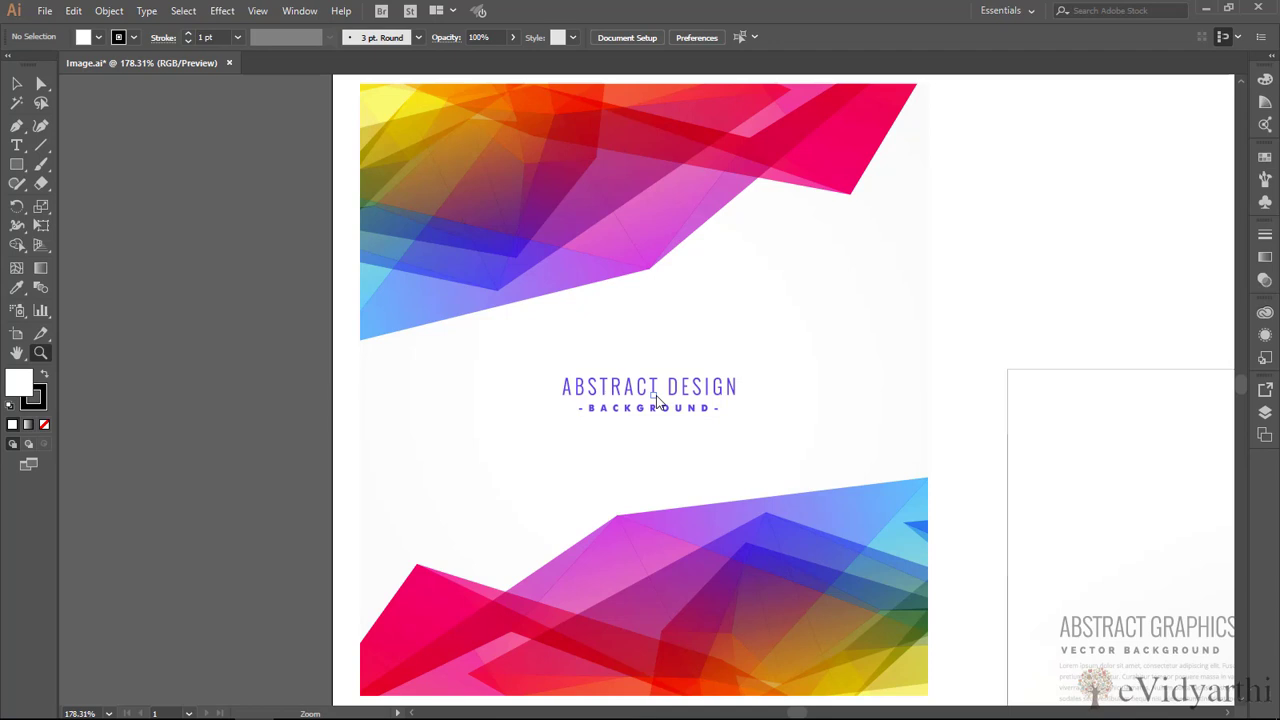
key("space")
left_click_drag(960, 495, 562, 280)
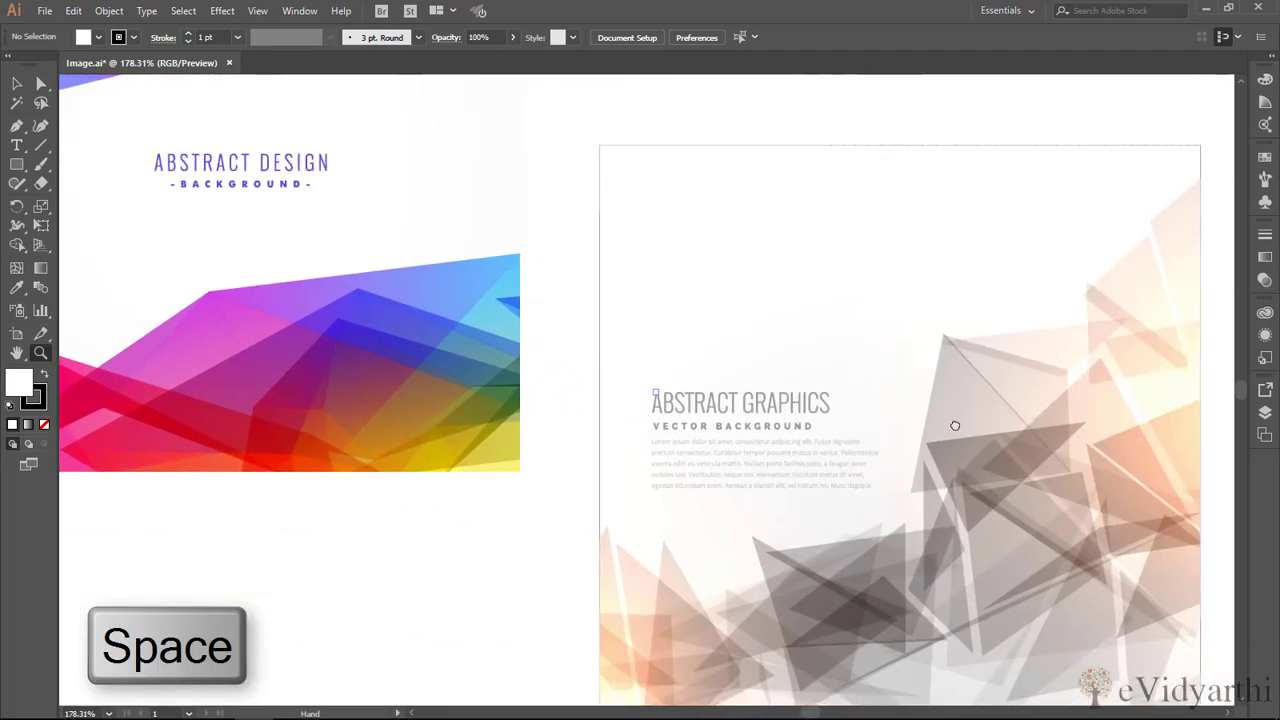
mouse_move(955, 426)
left_mouse_down()
mouse_move(846, 374)
mouse_move(814, 393)
left_mouse_up()
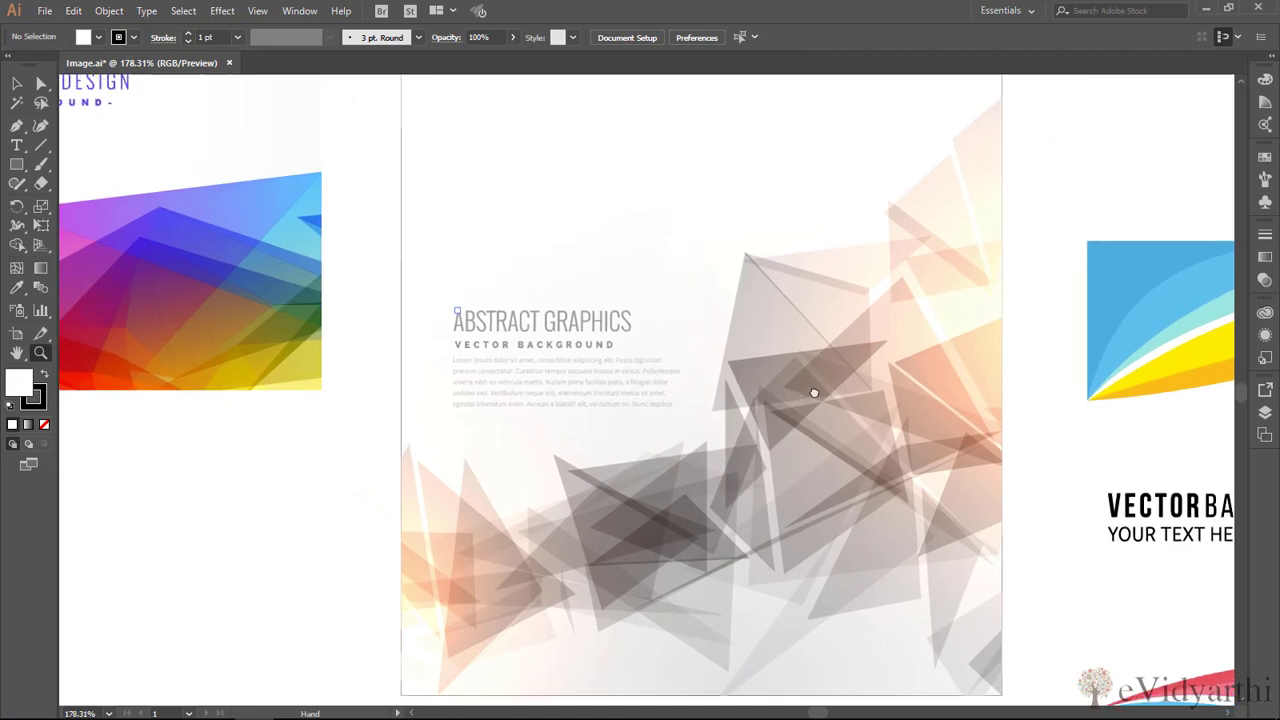
scroll(814, 394, "right", 2)
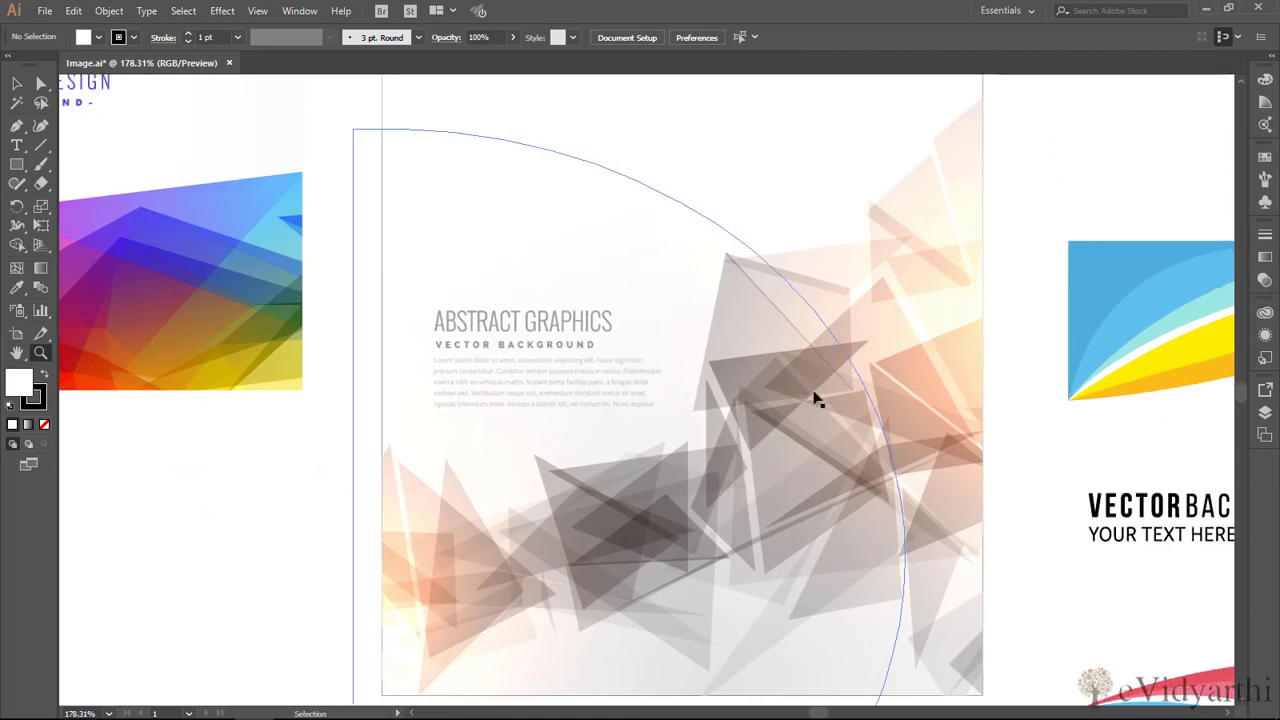
key("ctrl+minus")
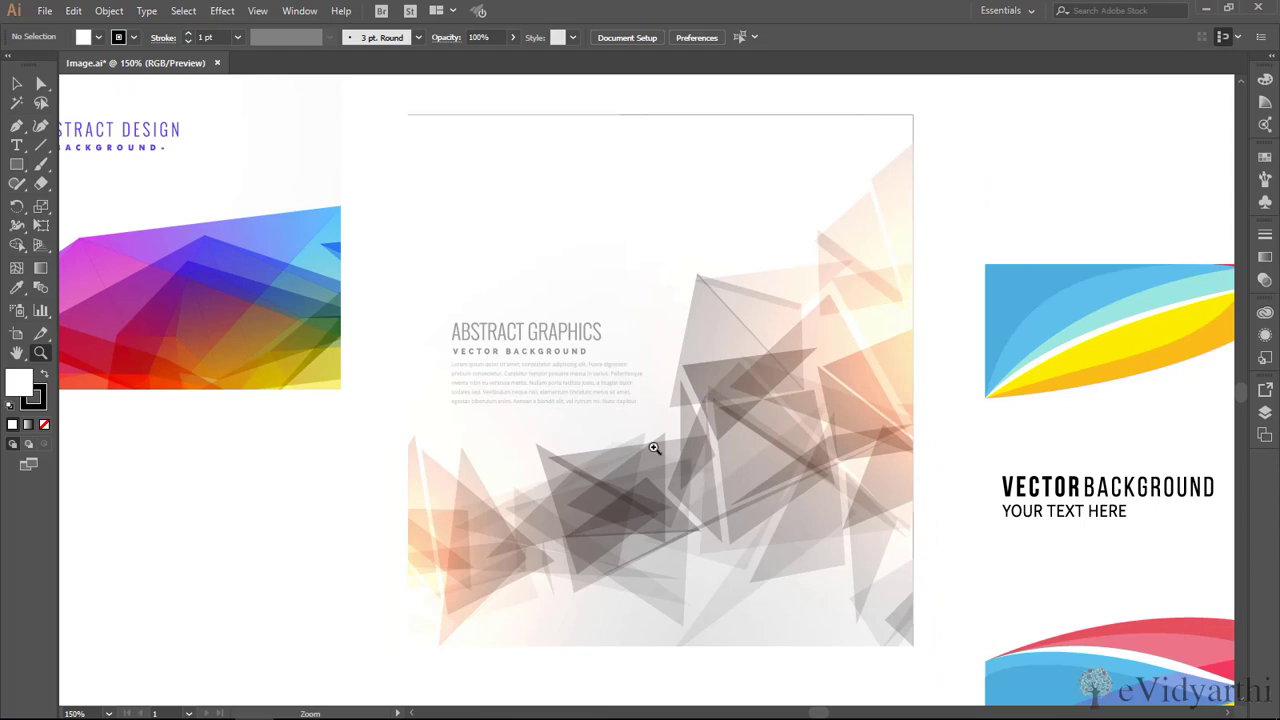
Begin saving this framing as a new view named '#2'
left_click(259, 12)
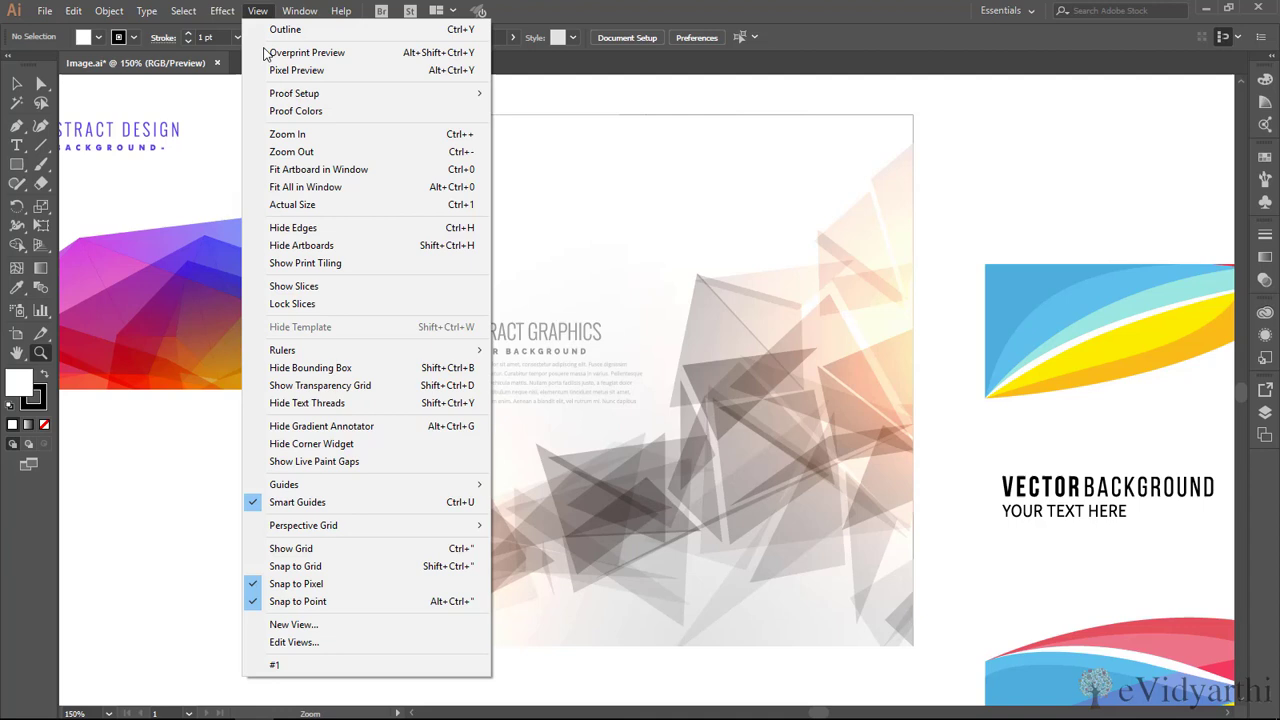
left_click(316, 626)
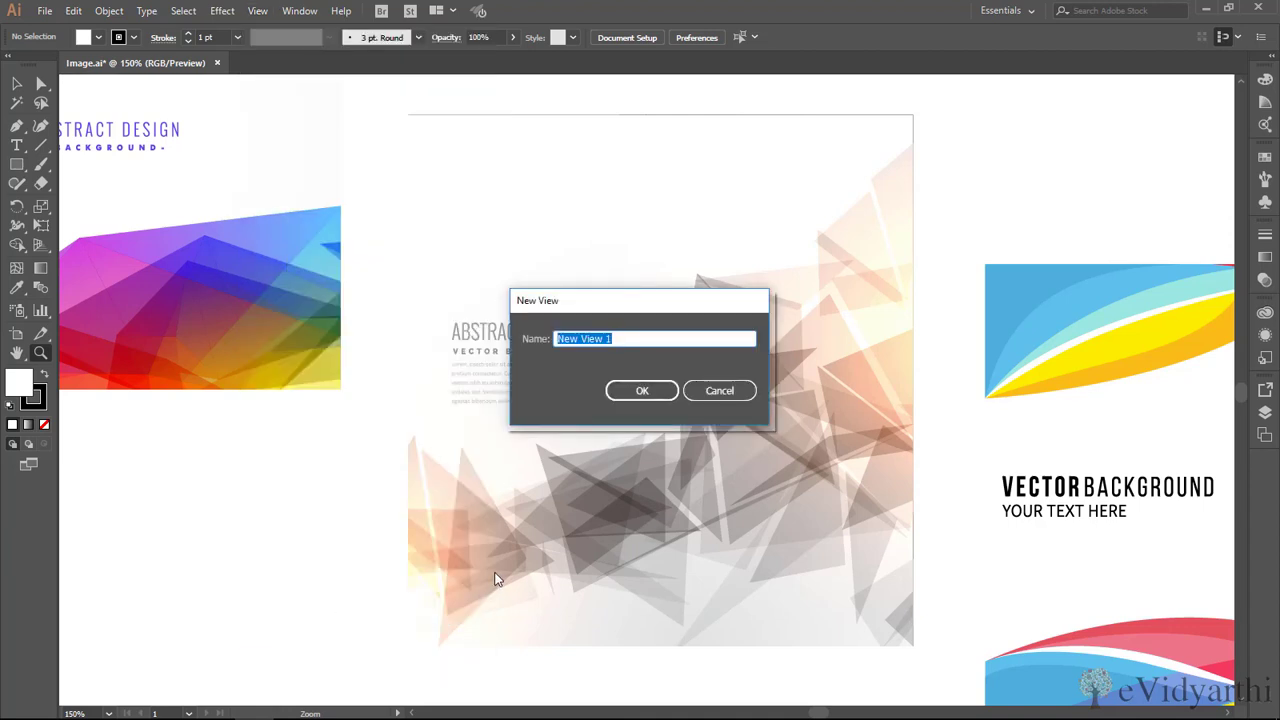
type("#2")
Confirm view #2, then frame the Vector Background image at 200%
left_click(660, 393)
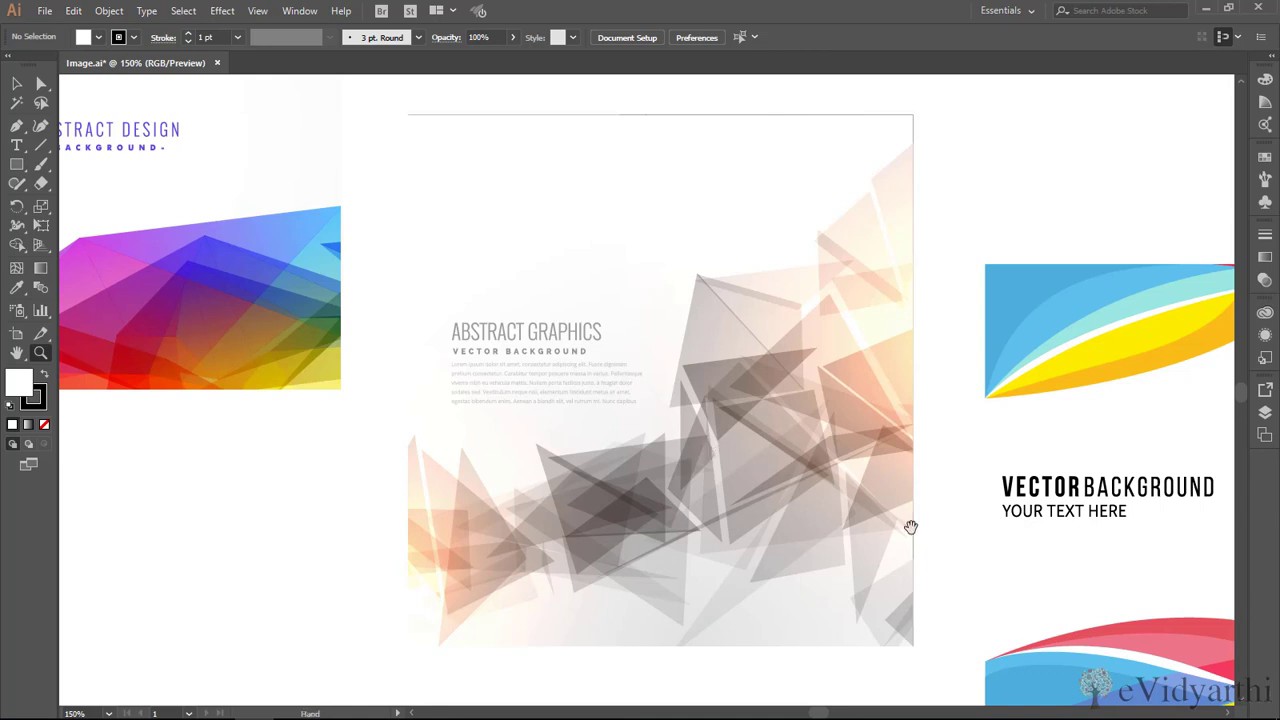
mouse_move(997, 537)
left_mouse_down()
mouse_move(788, 449)
mouse_move(631, 448)
left_mouse_up()
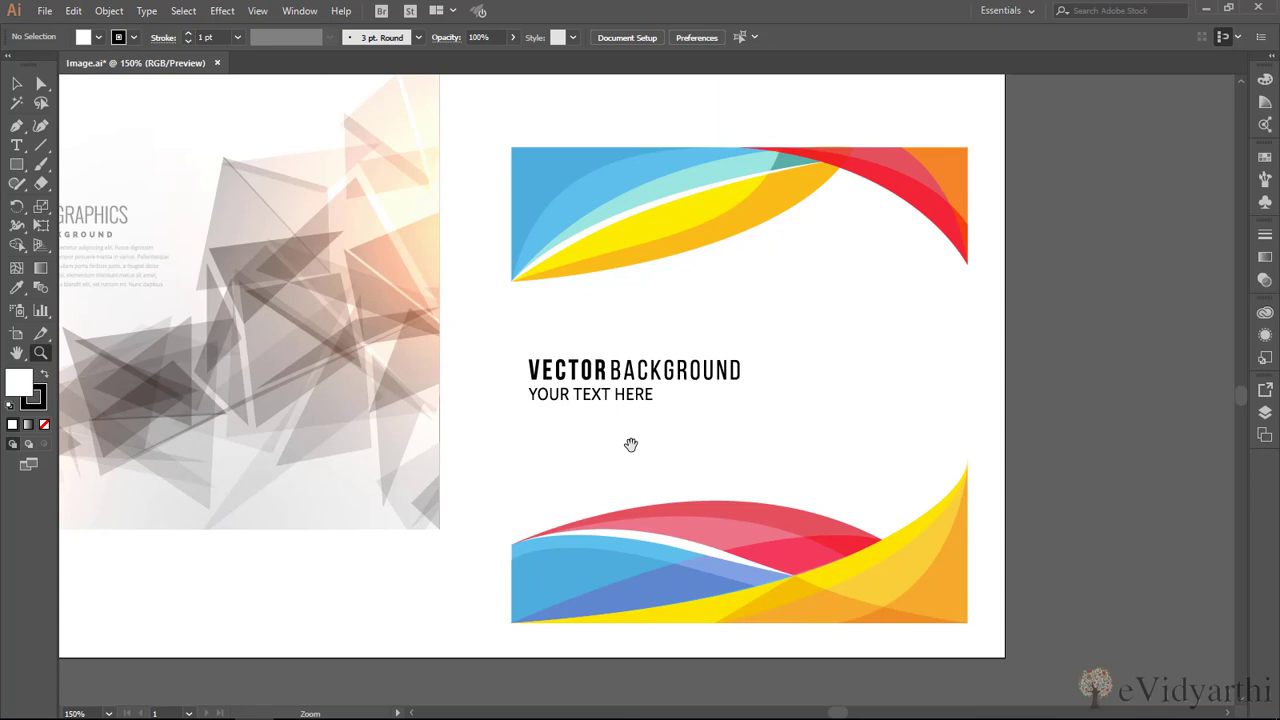
left_click(631, 444)
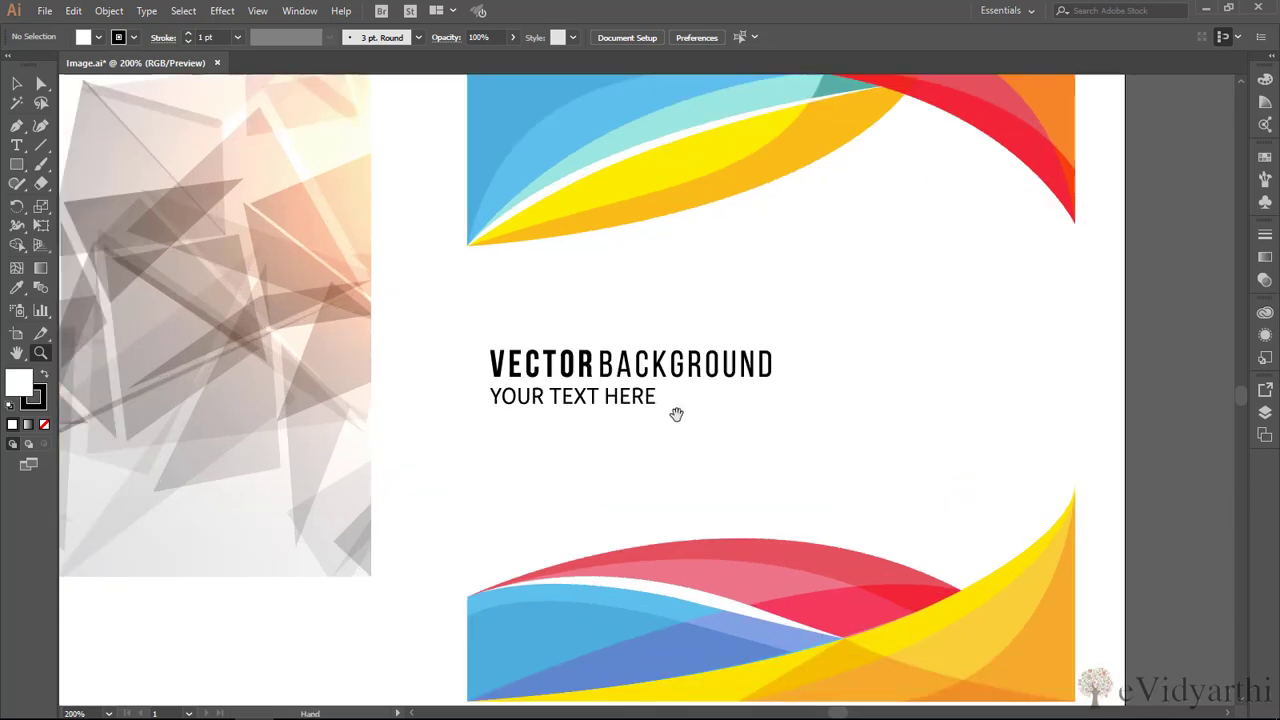
left_click_drag(677, 414, 651, 420)
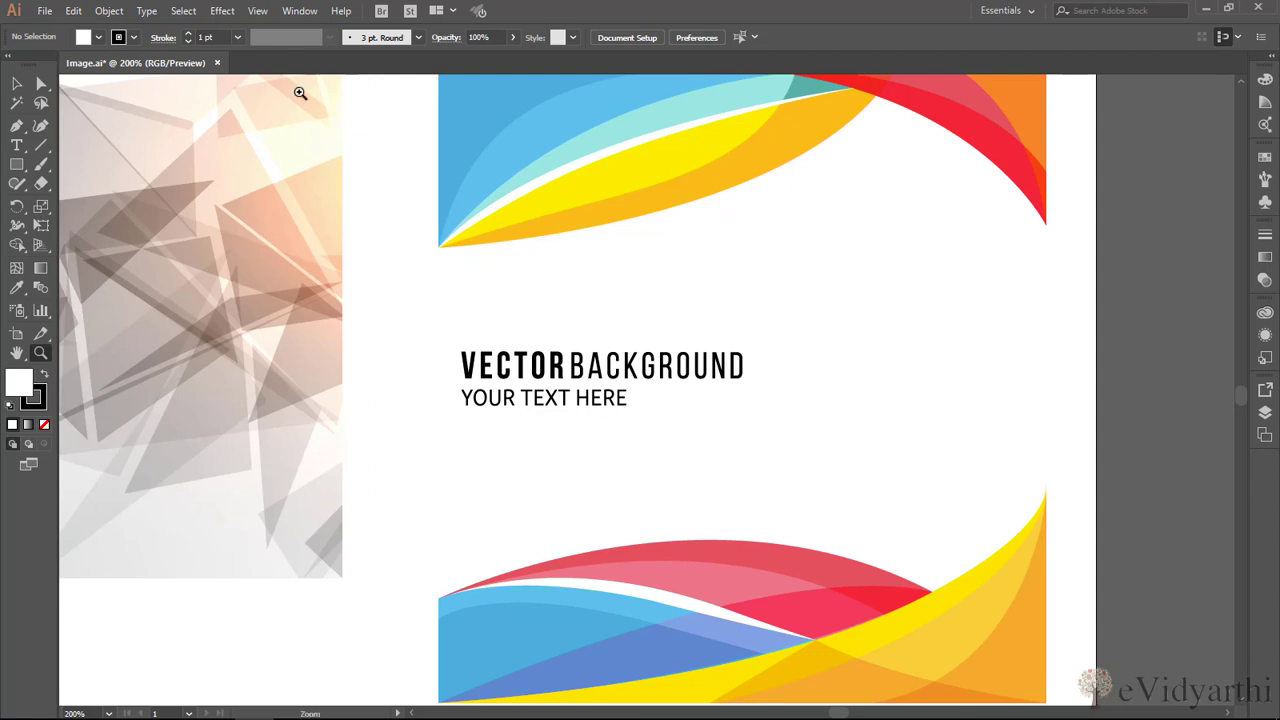
Save the Vector Background close-up as a new view named '#3'
left_click(262, 14)
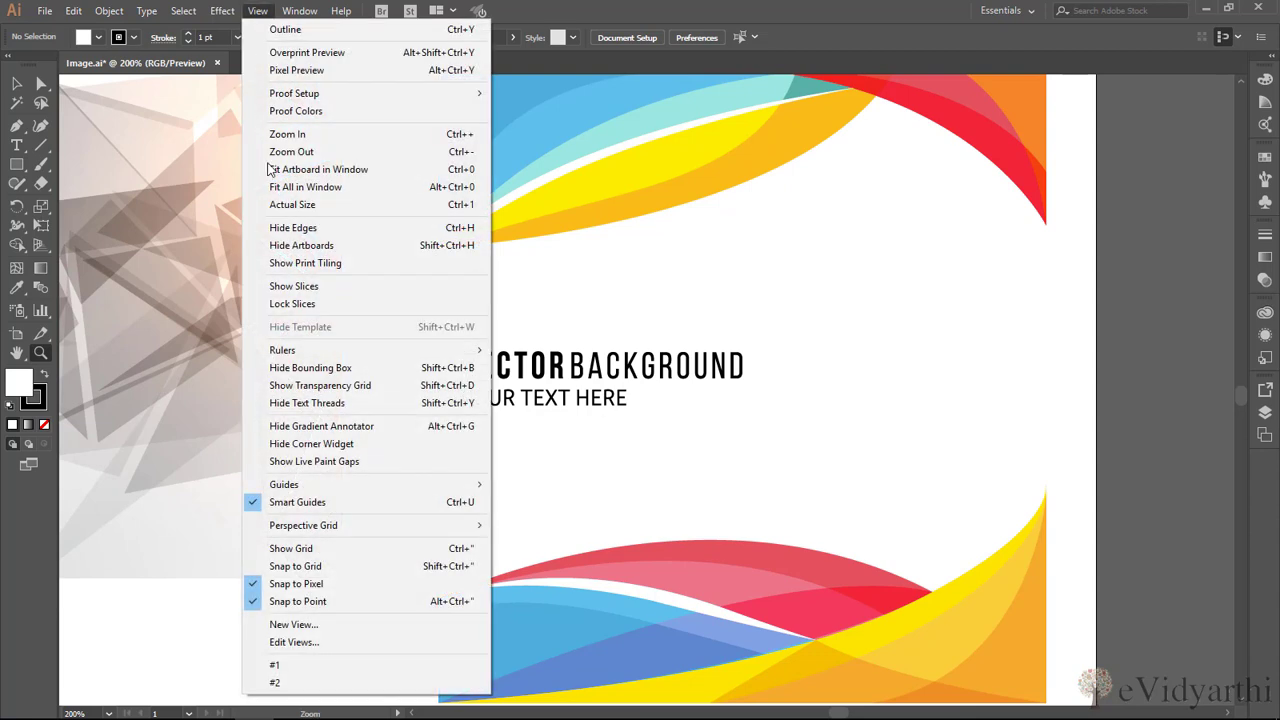
left_click(310, 625)
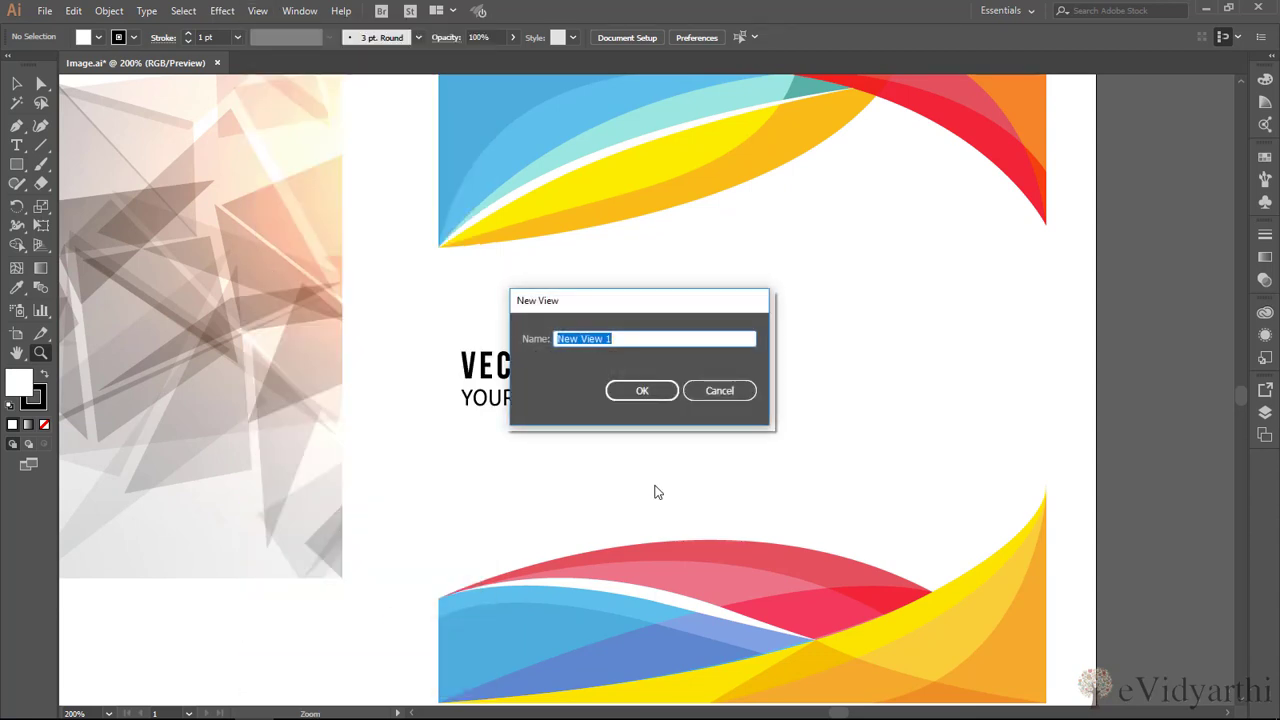
type("#")
type("3")
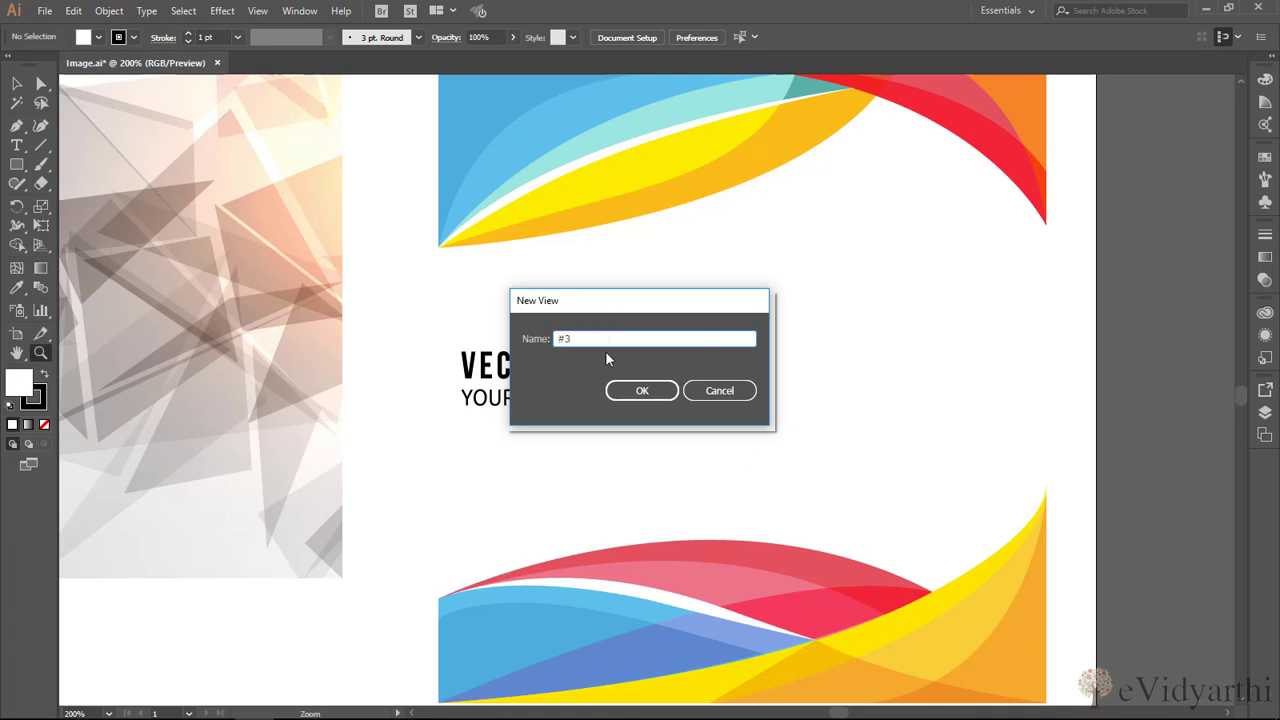
left_click(642, 390)
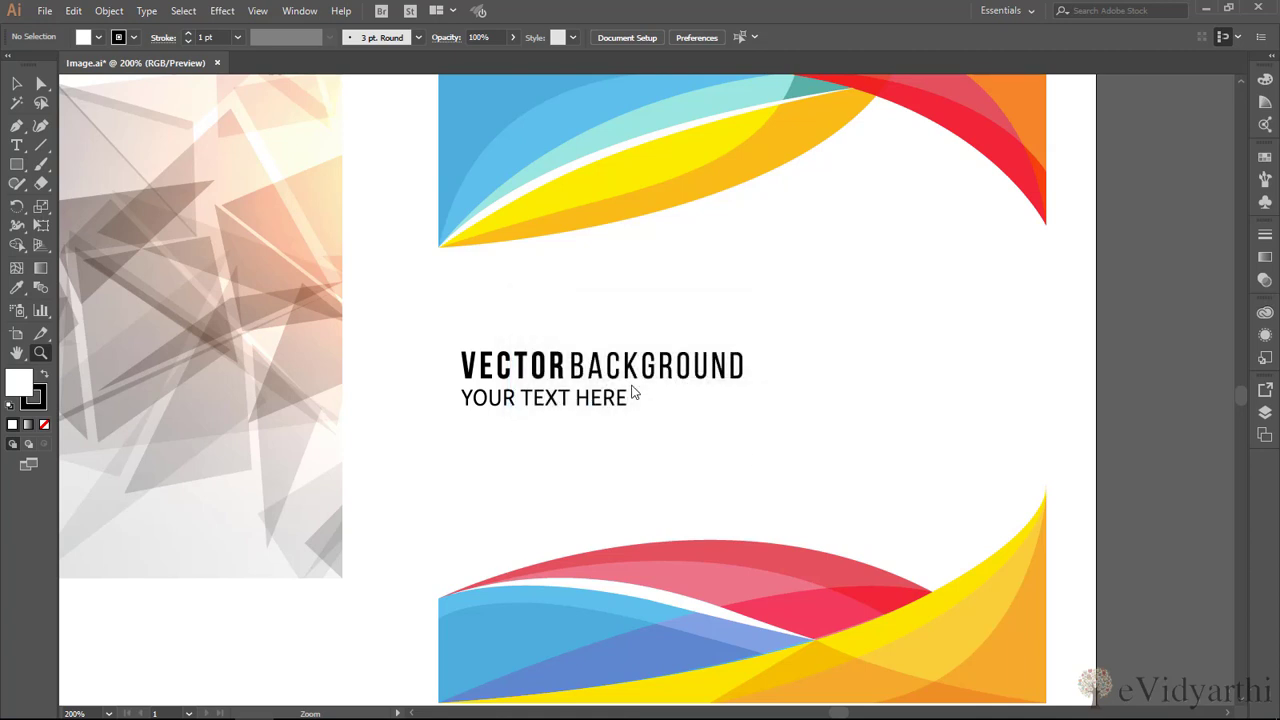
left_click(256, 11)
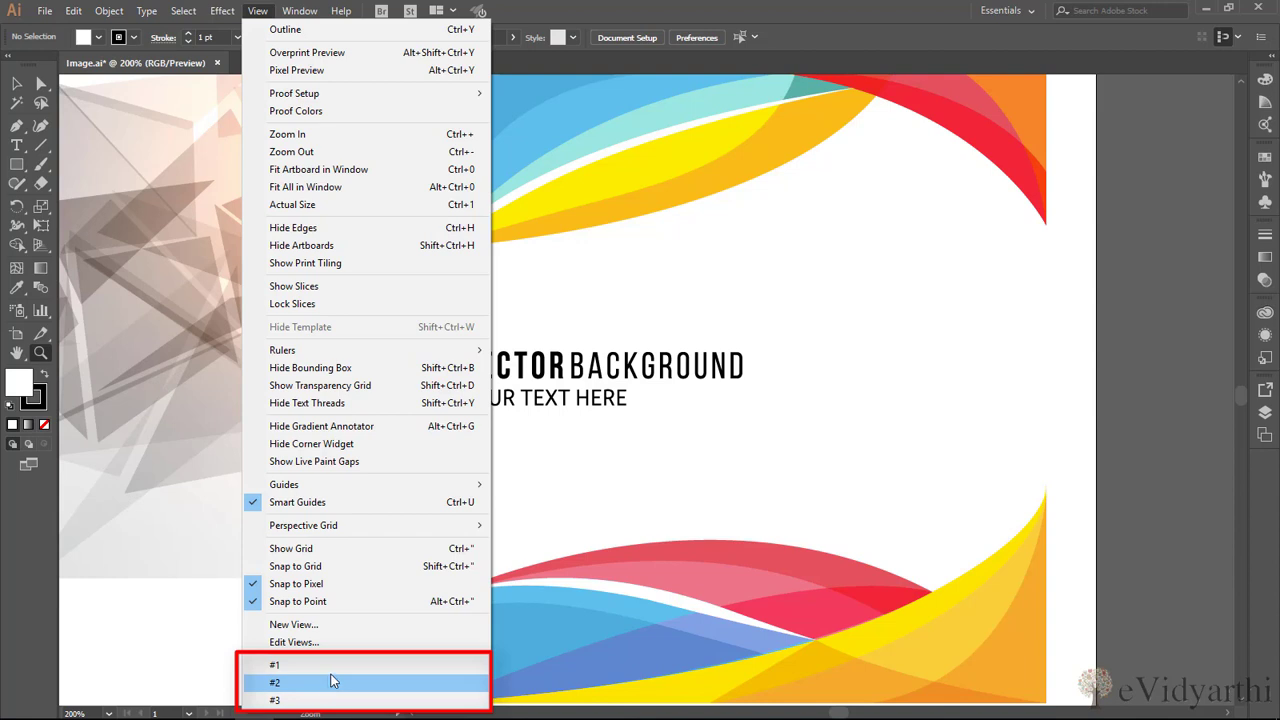
left_click(1142, 422)
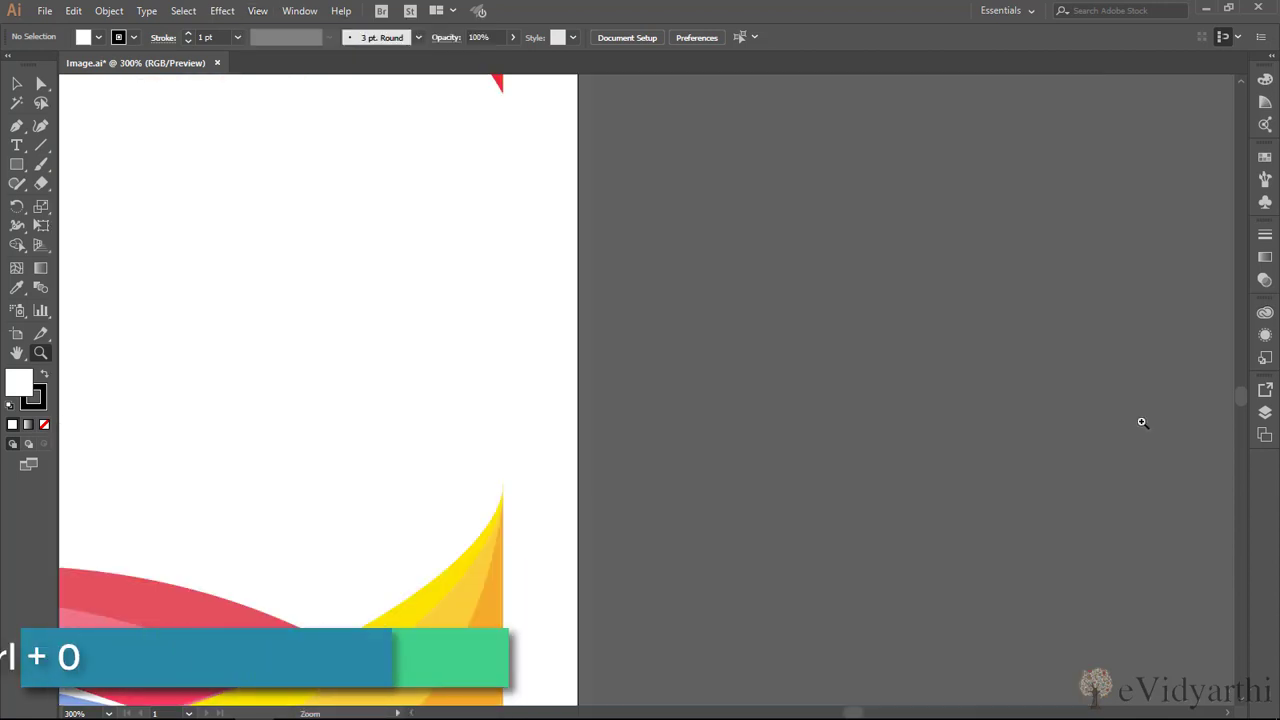
key("ctrl+0")
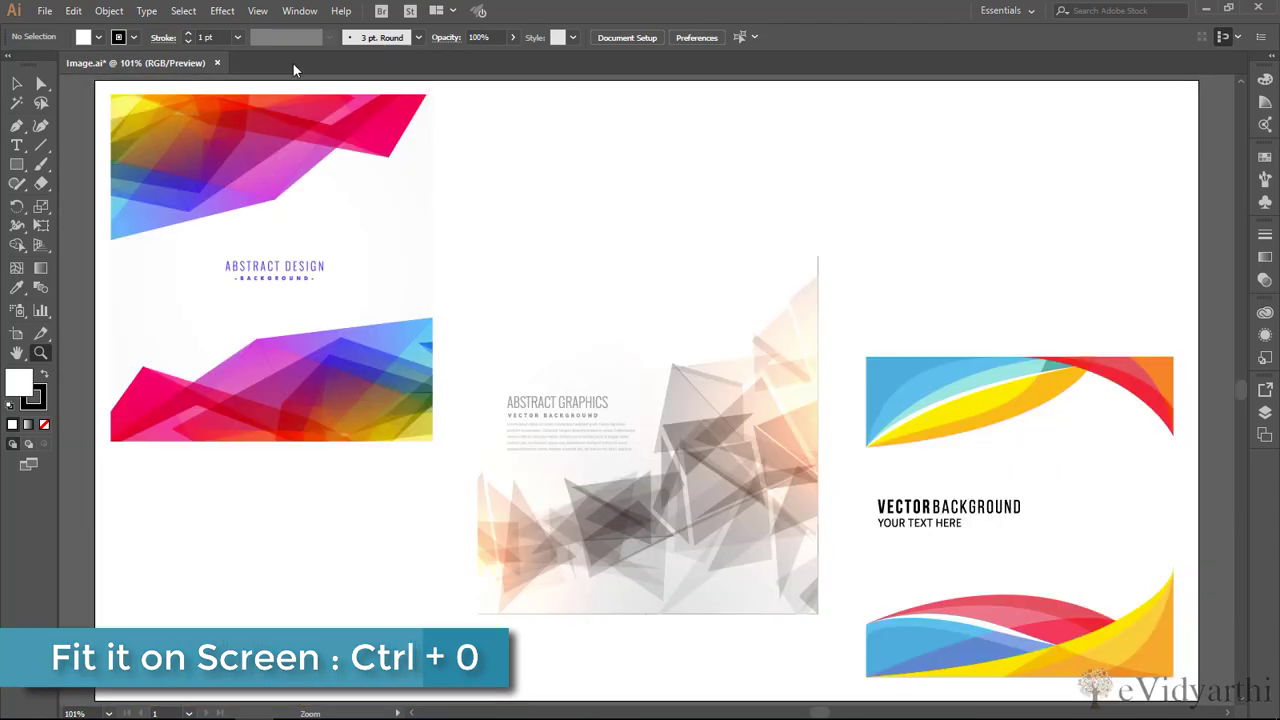
left_click(265, 13)
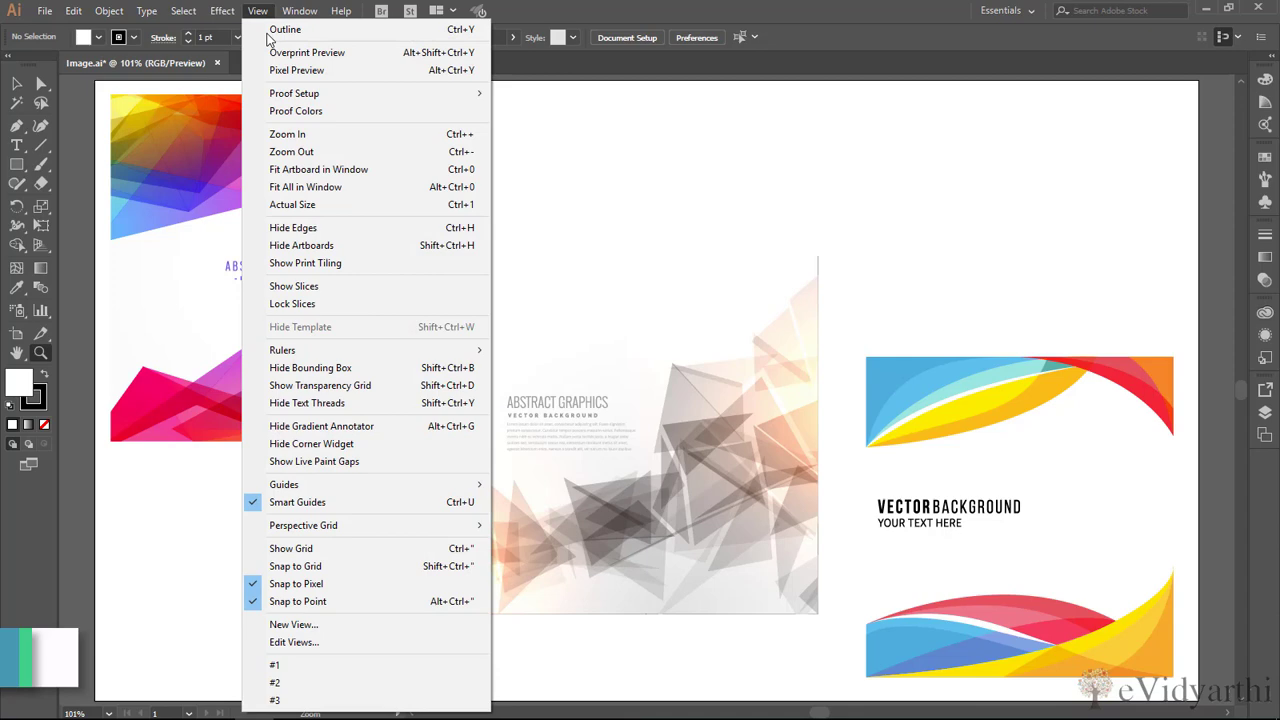
left_click(335, 666)
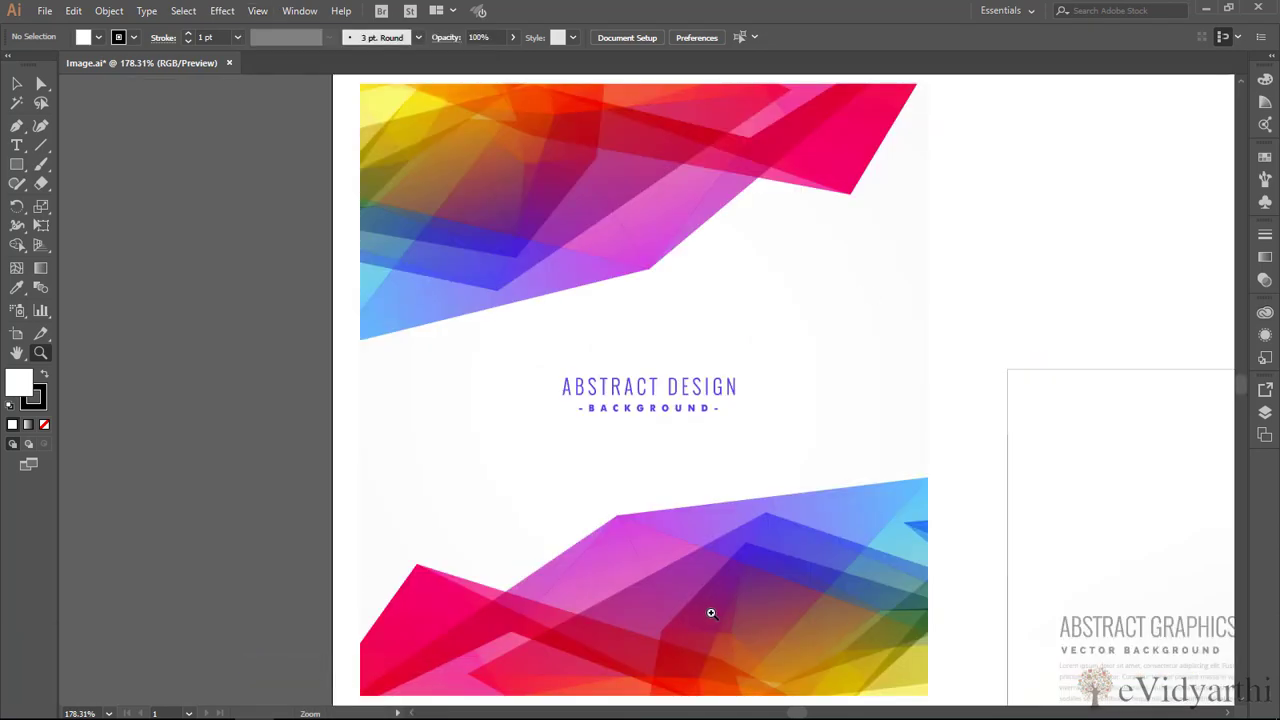
left_click(257, 11)
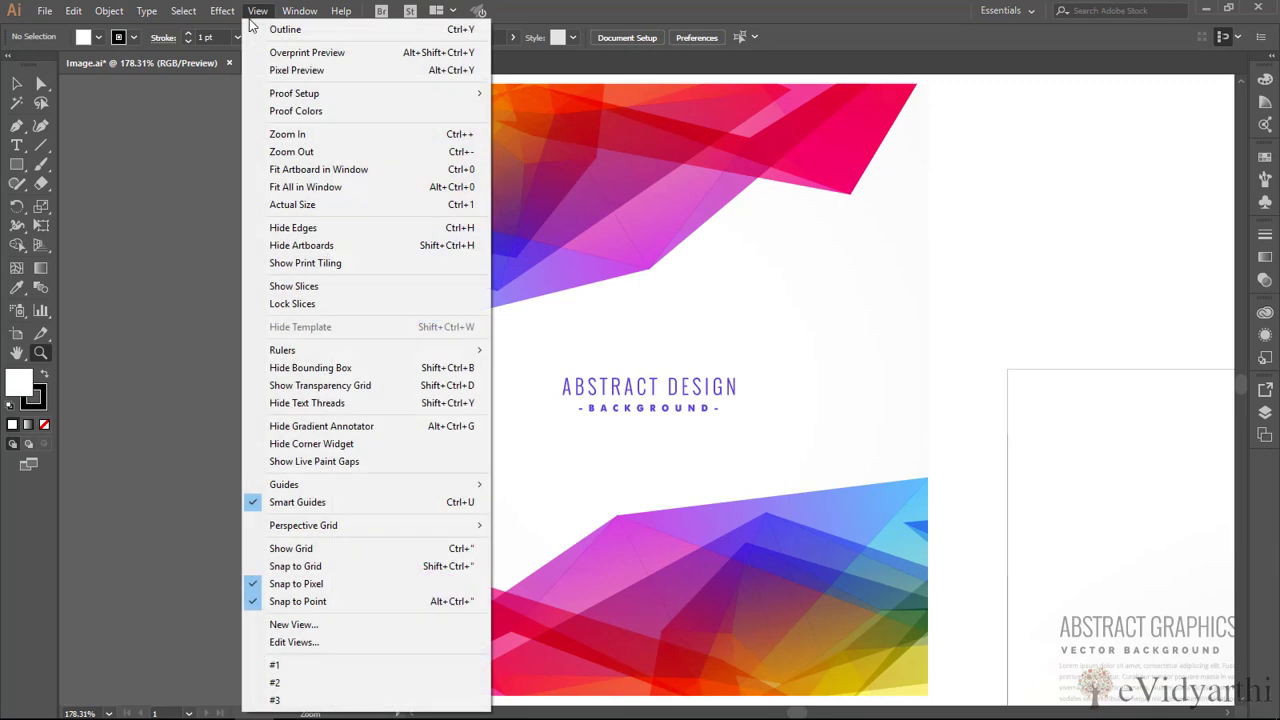
left_click(398, 683)
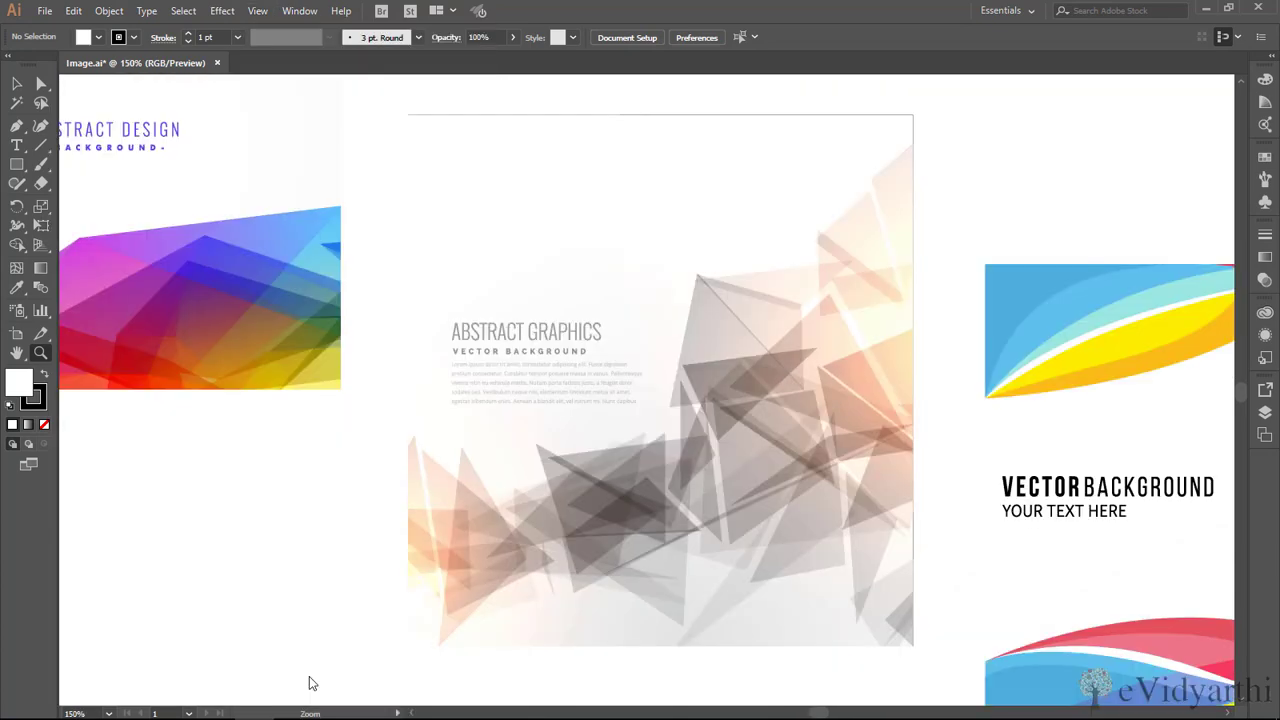
left_click(257, 11)
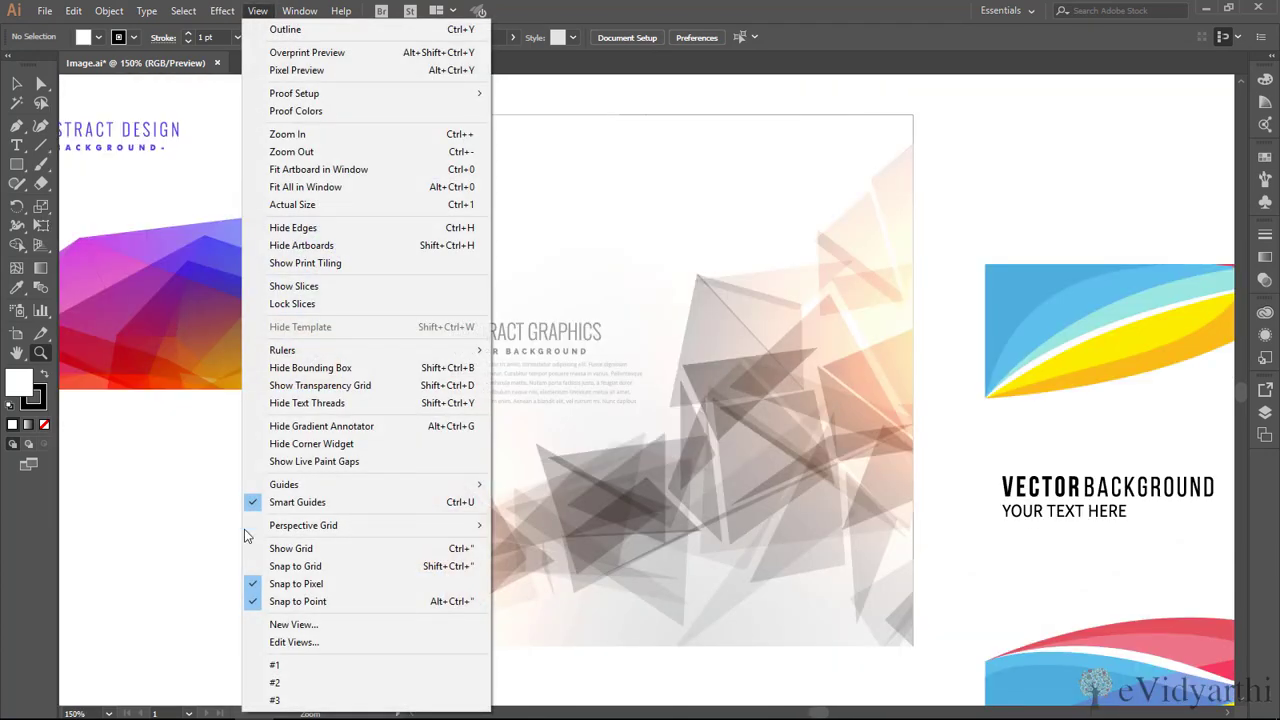
left_click(277, 703)
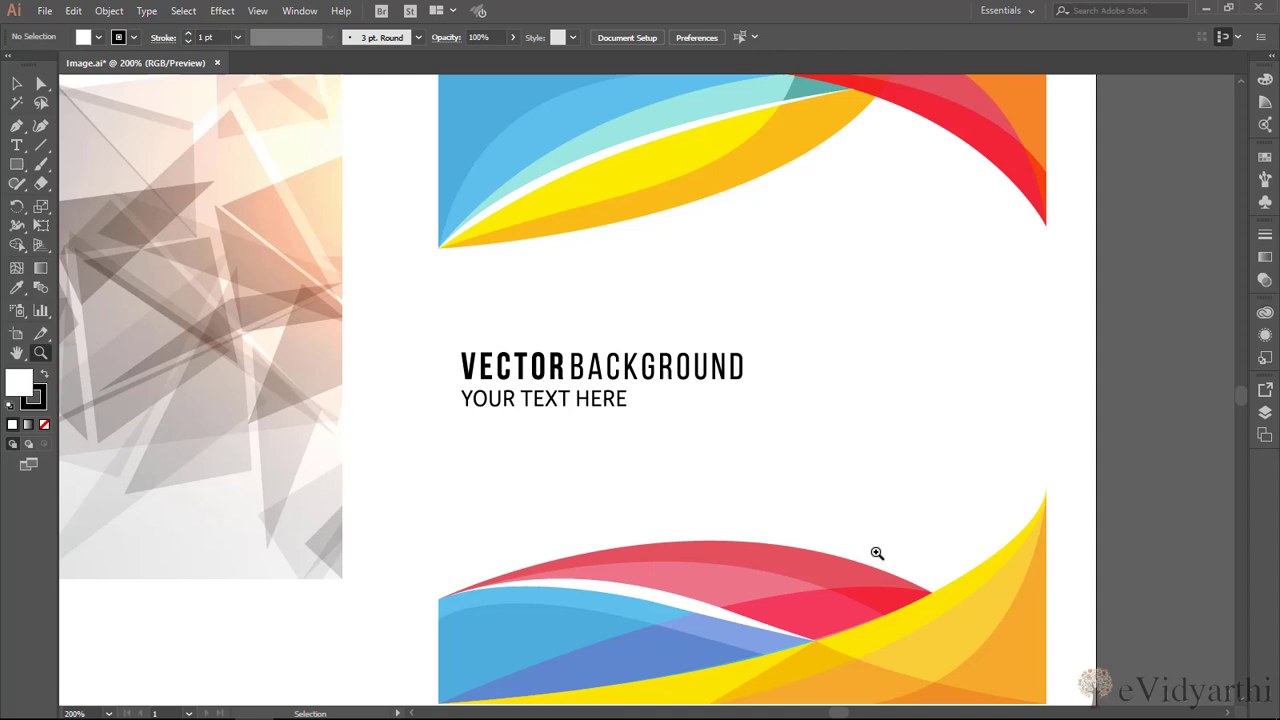
Fit all artboards in outline mode and save it as the view 'Outline View'
key("ctrl+0")
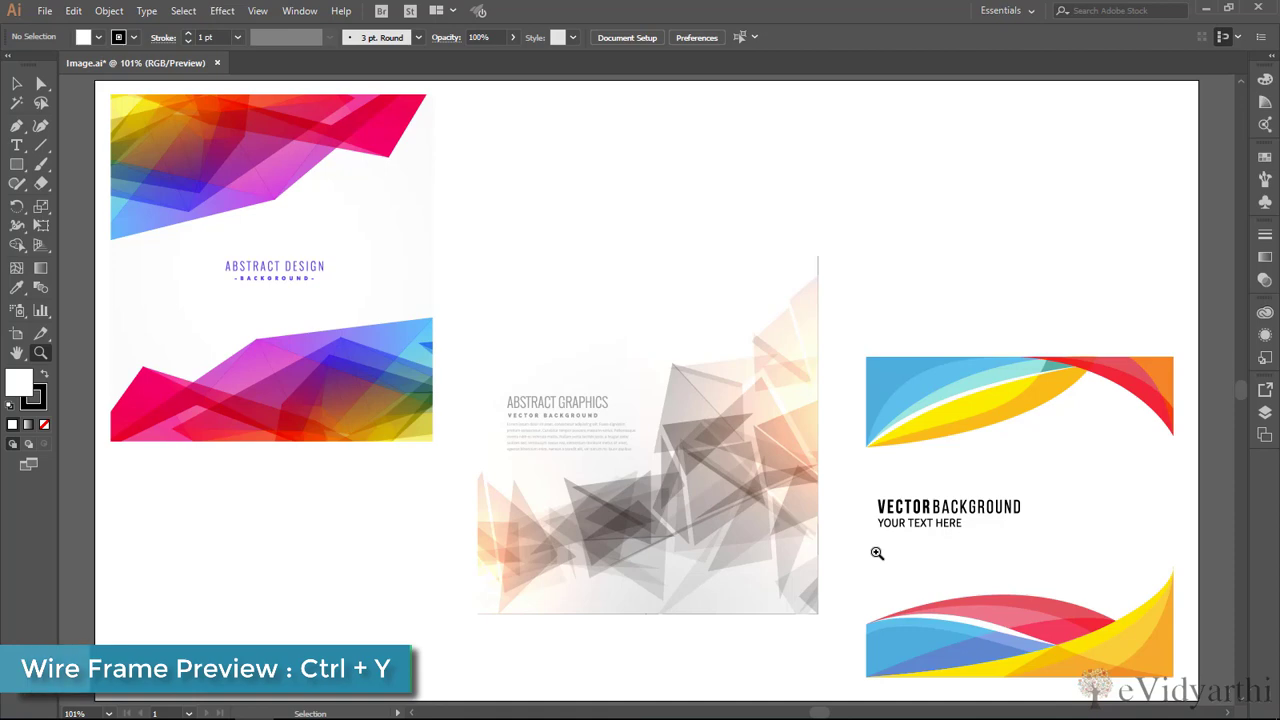
key("ctrl+y")
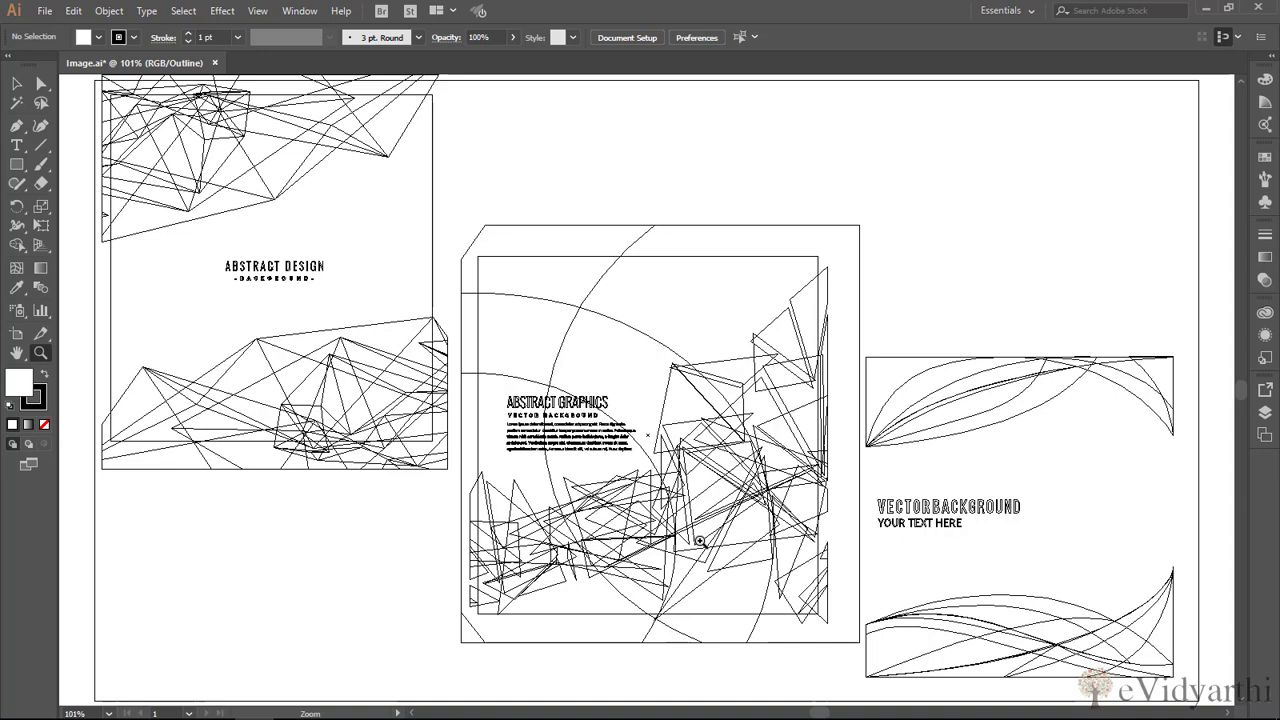
left_click(258, 12)
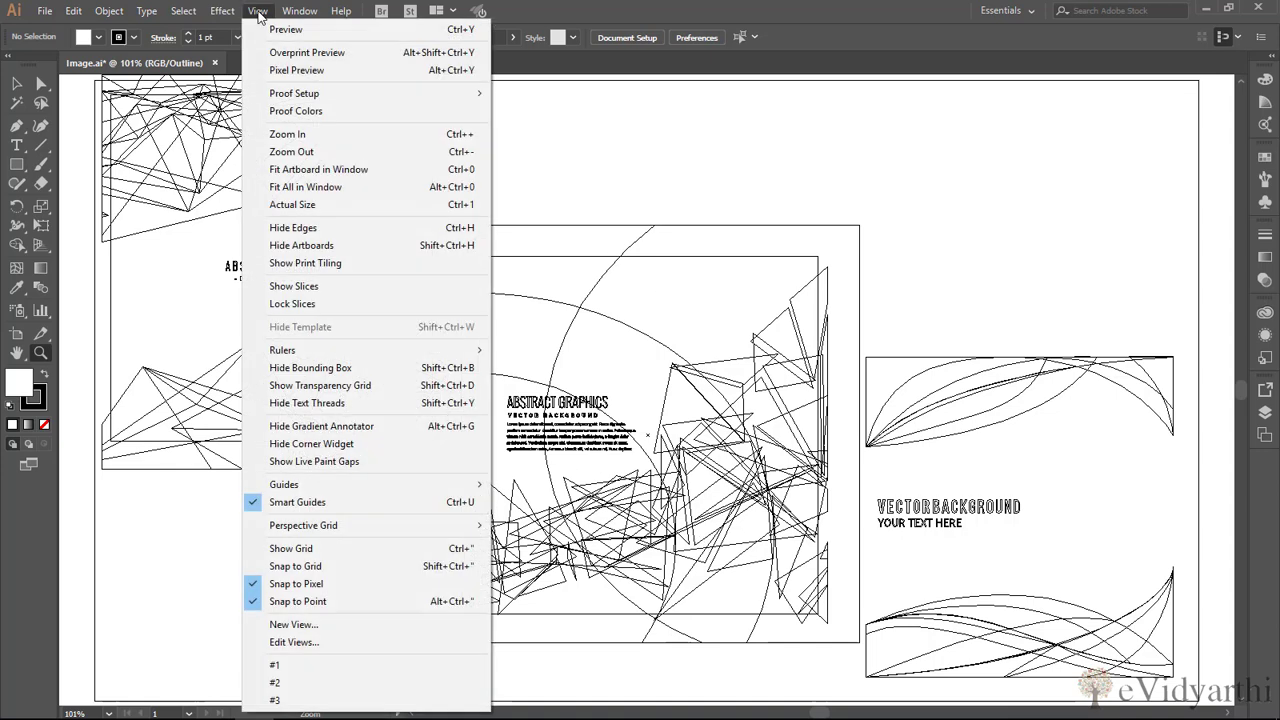
left_click(405, 626)
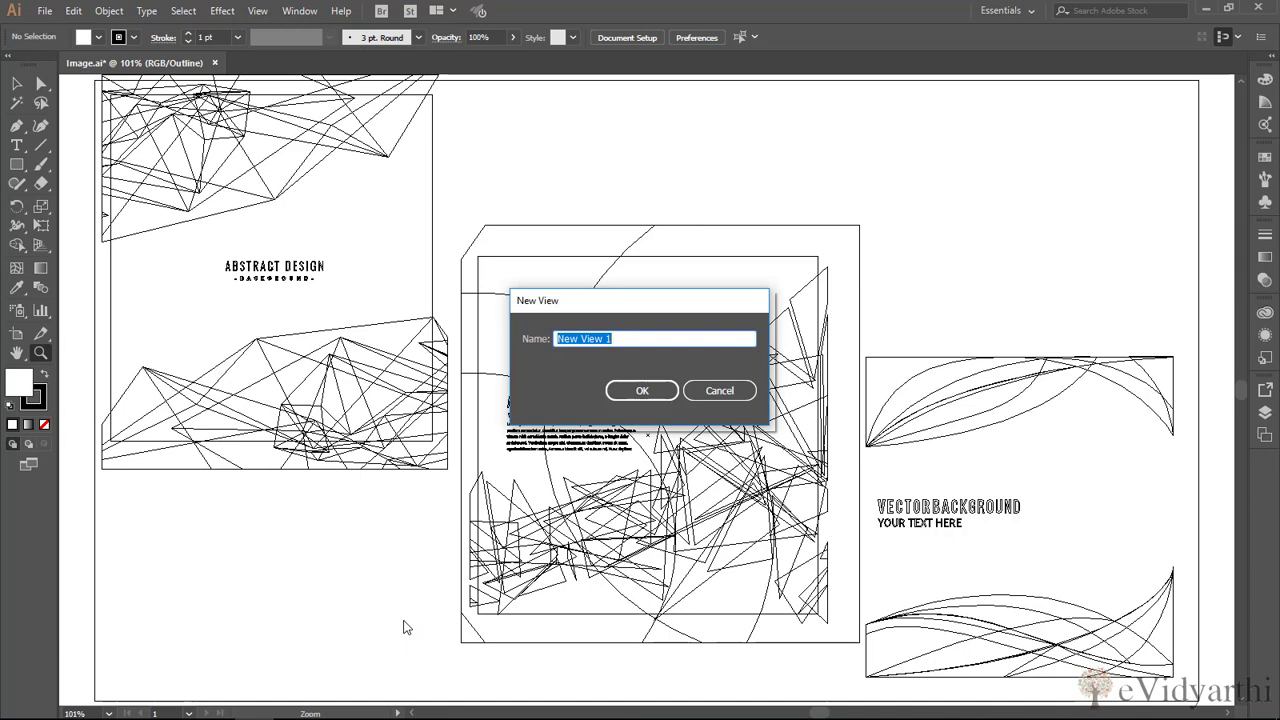
type("O")
type("utline V")
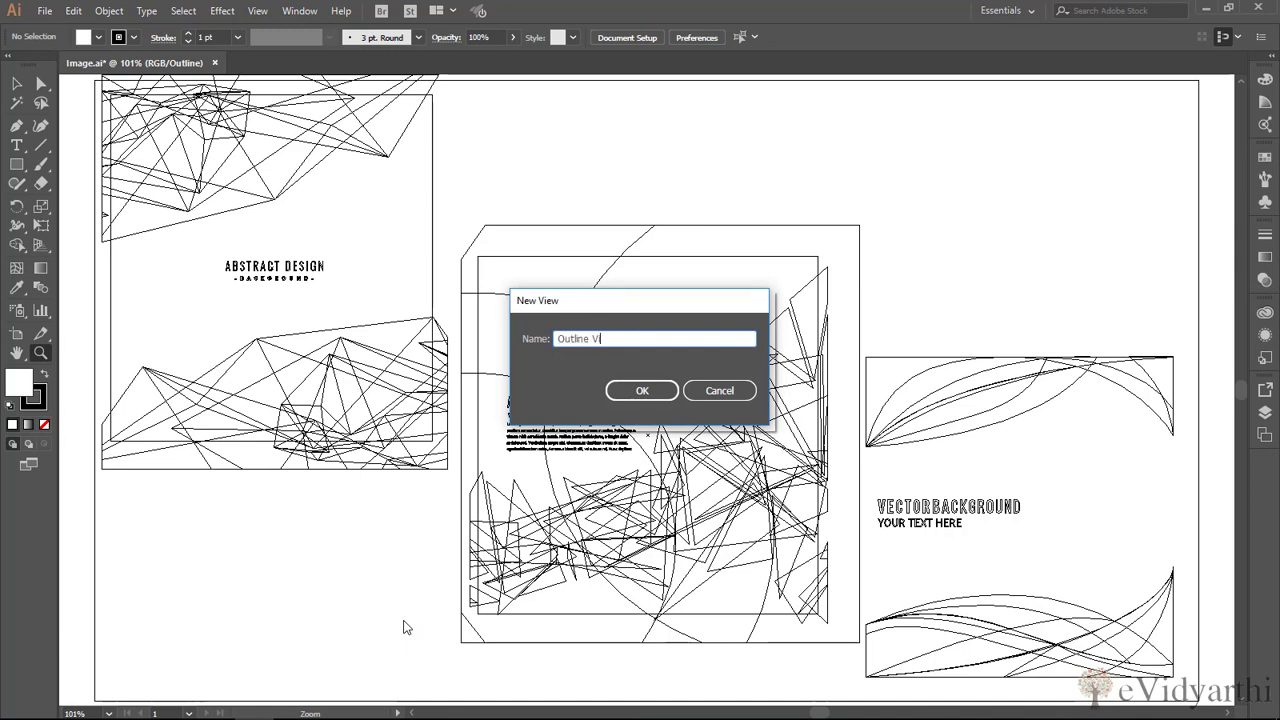
type("iew")
left_click(649, 396)
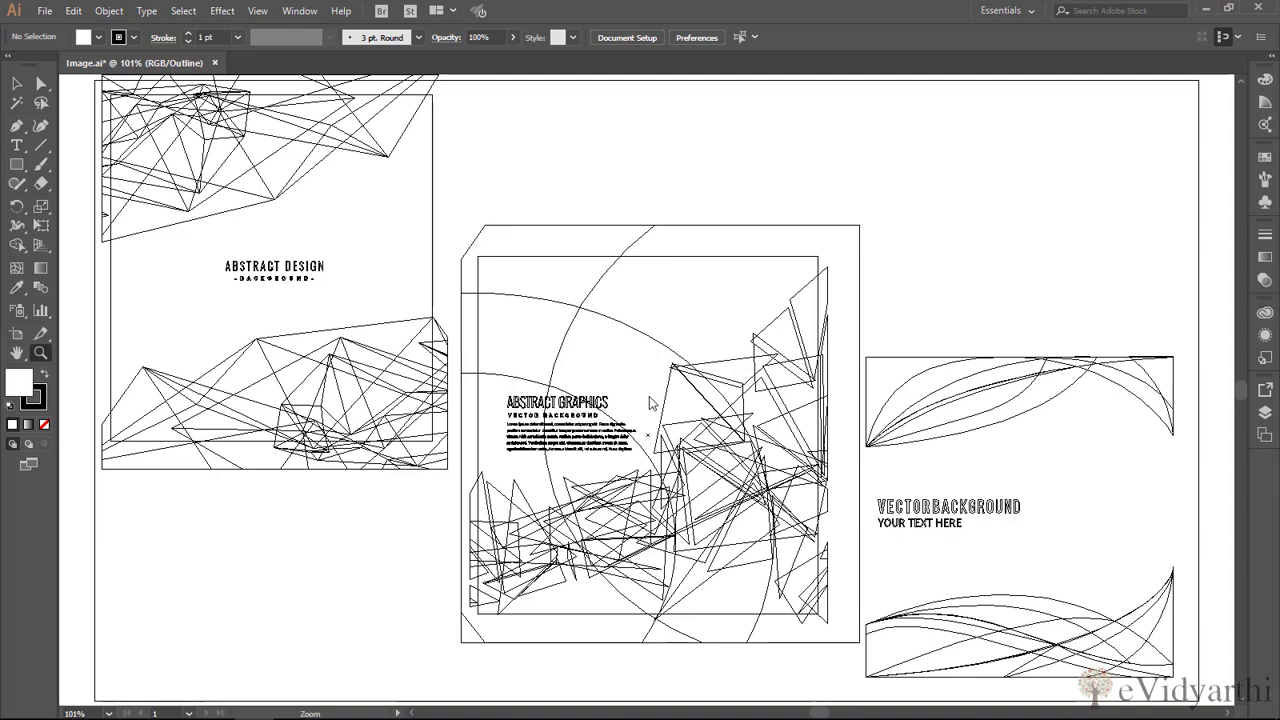
left_click(258, 11)
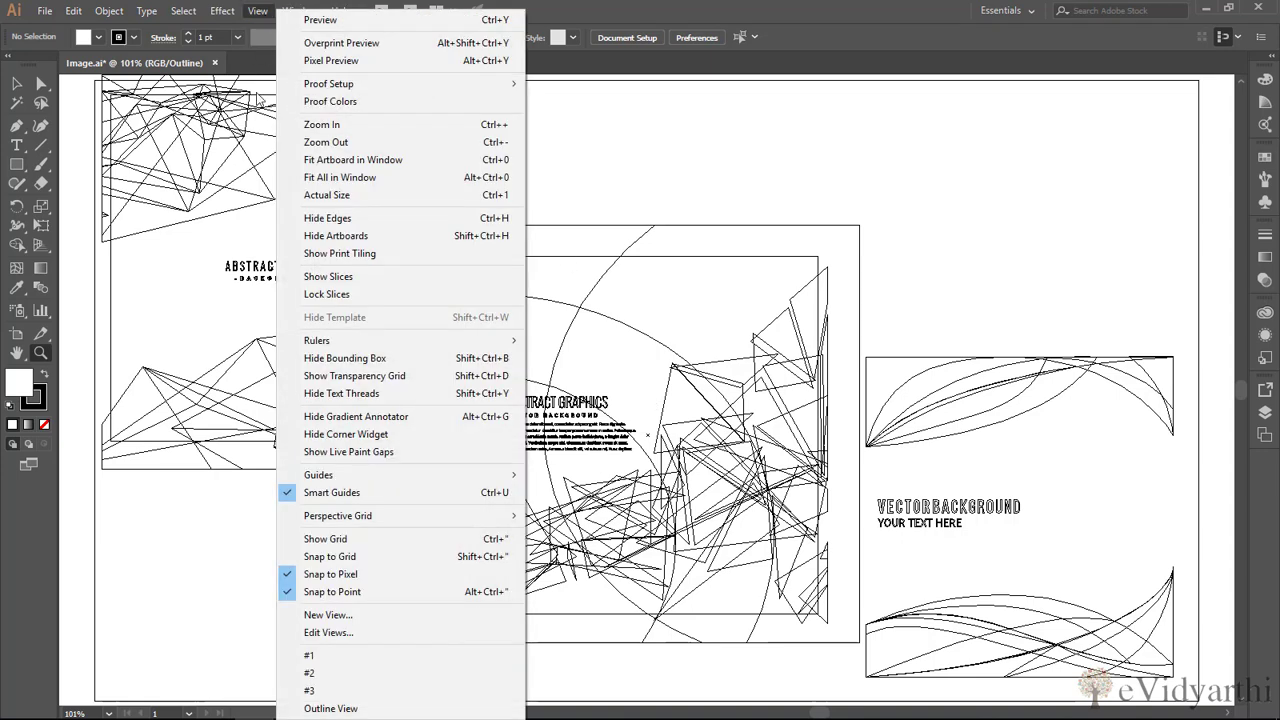
left_click(332, 658)
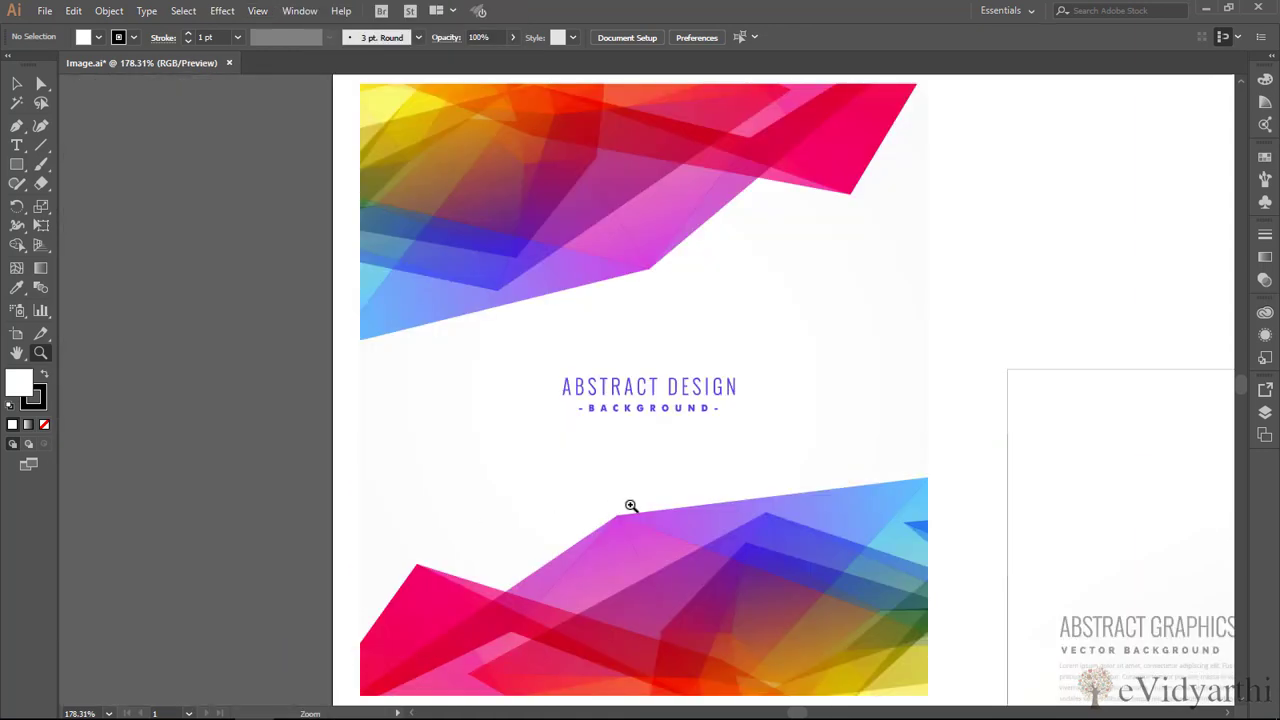
key("ctrl+alt+0")
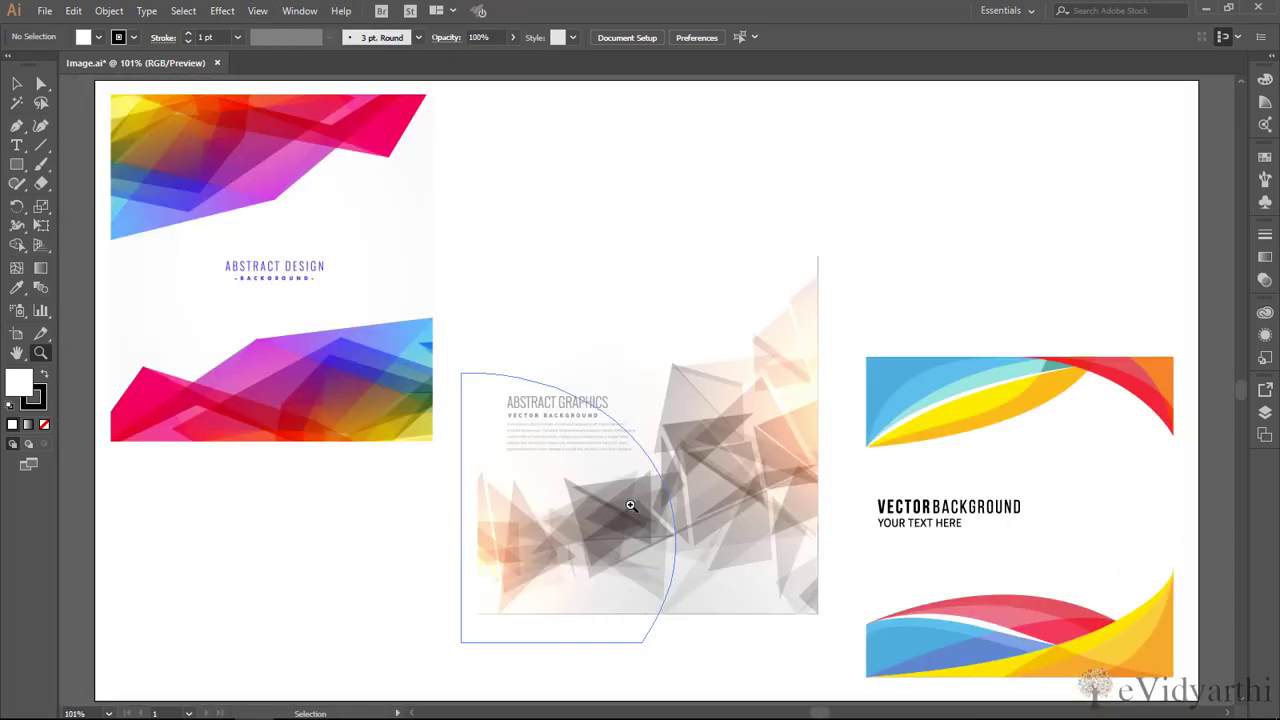
left_click(258, 12)
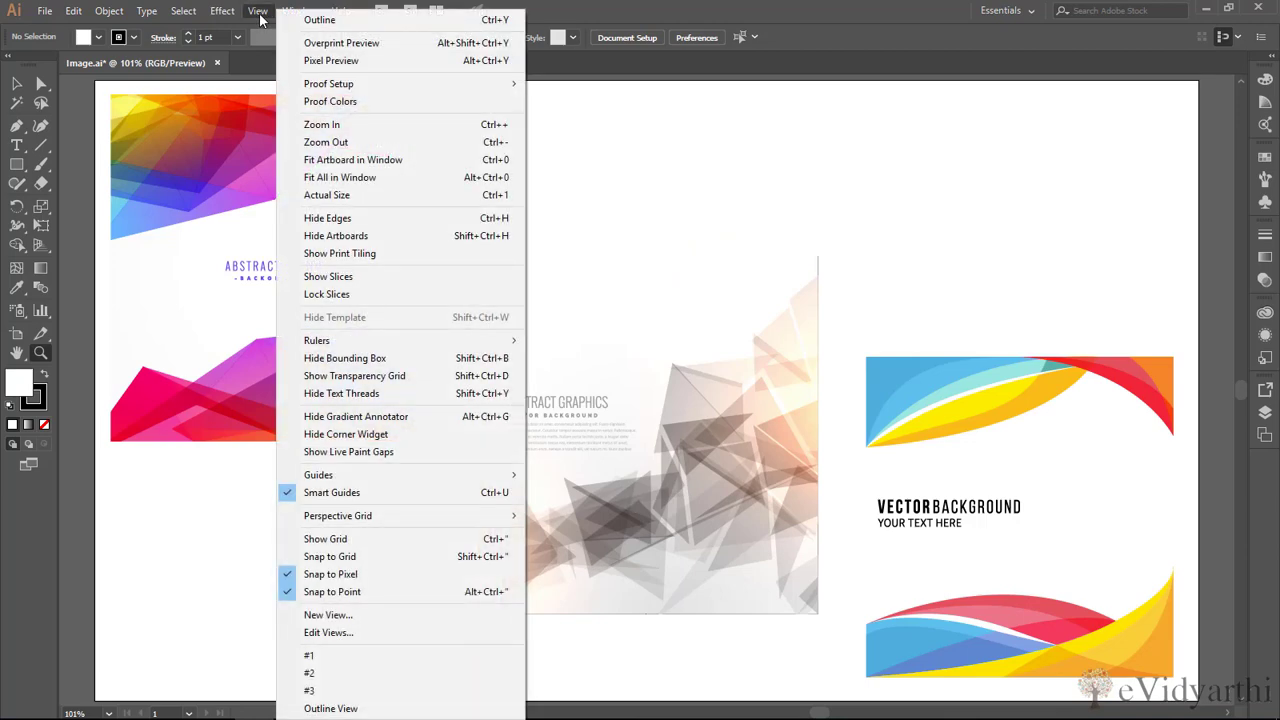
left_click(349, 709)
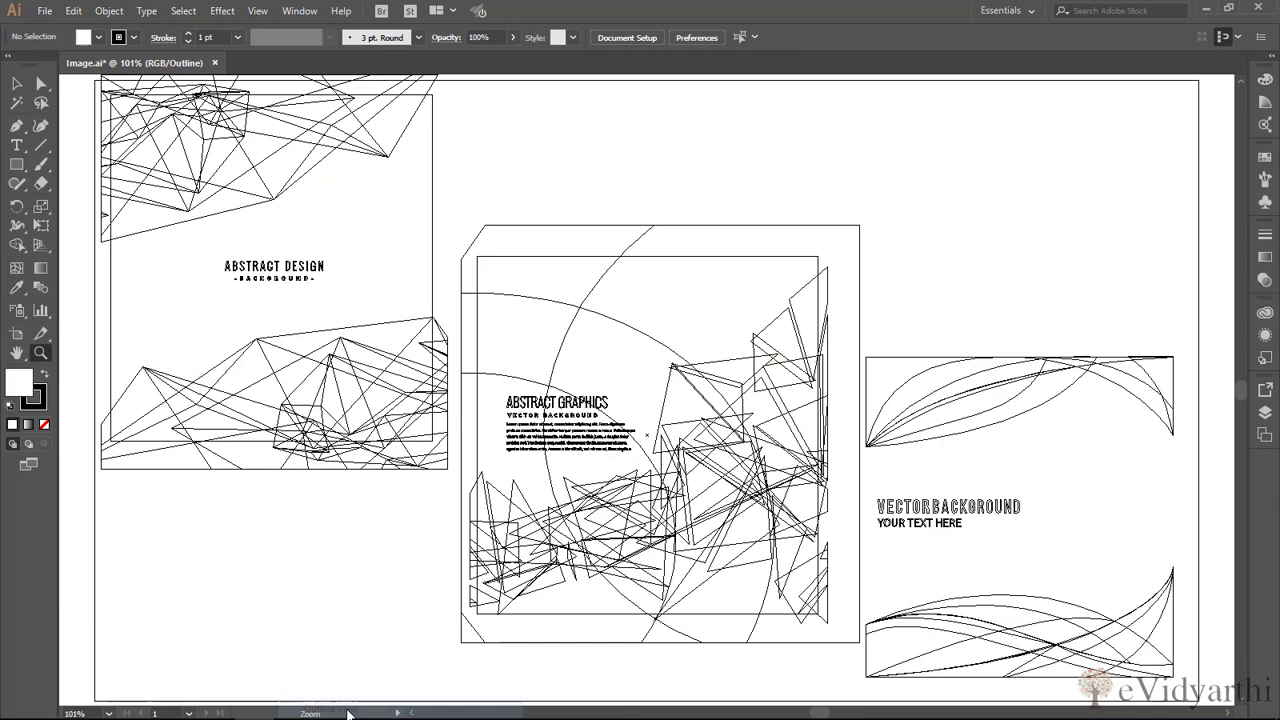